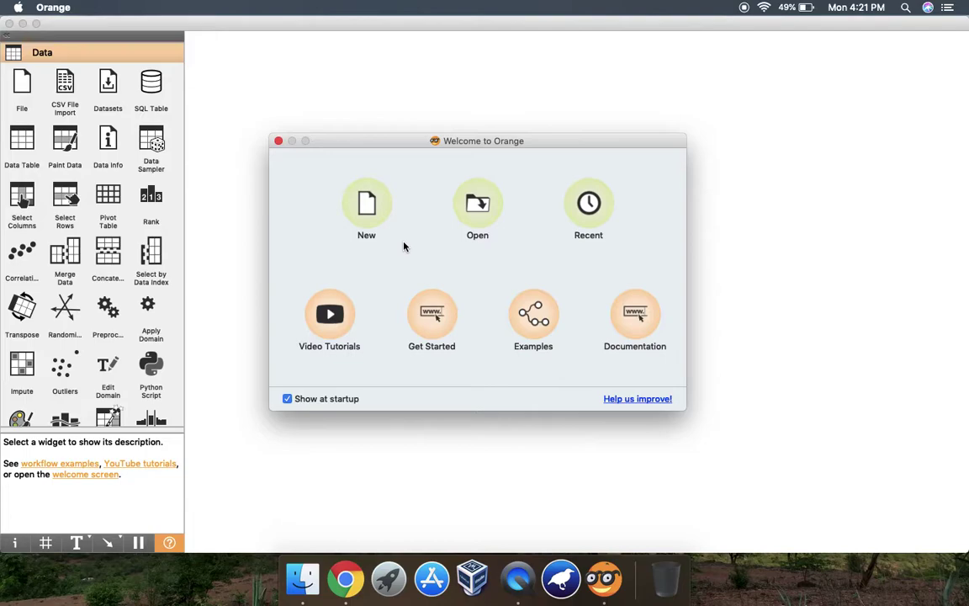
Step: Start a new workflow, dismiss the survey and support notices, and drop a File widget onto the canvas
drag(404, 143, 392, 103)
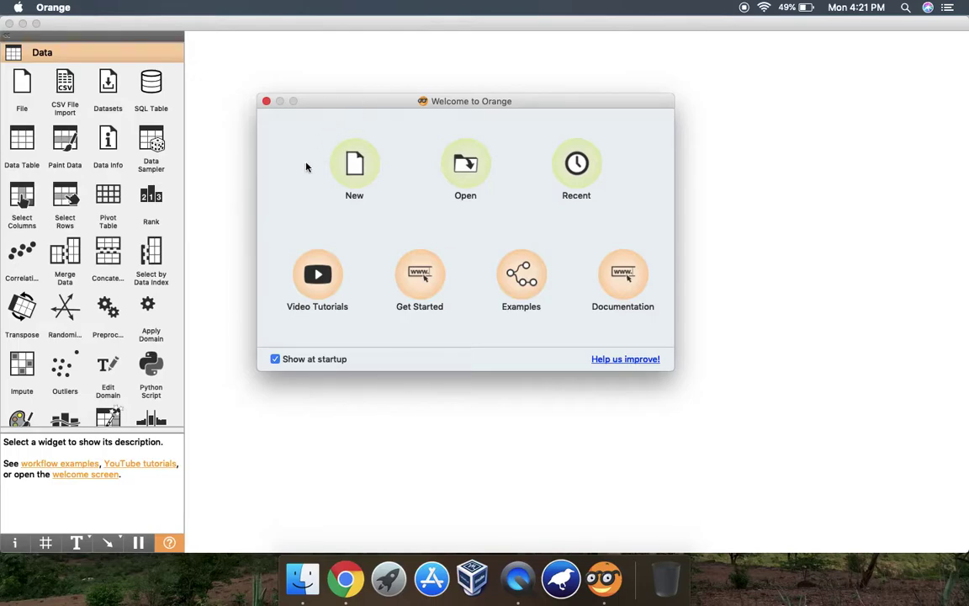
click(355, 168)
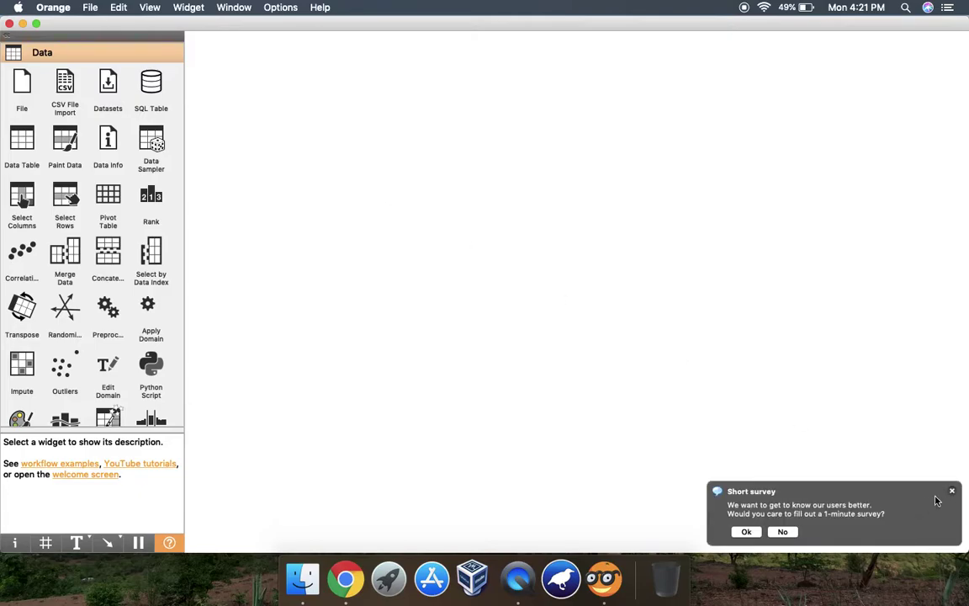
click(951, 491)
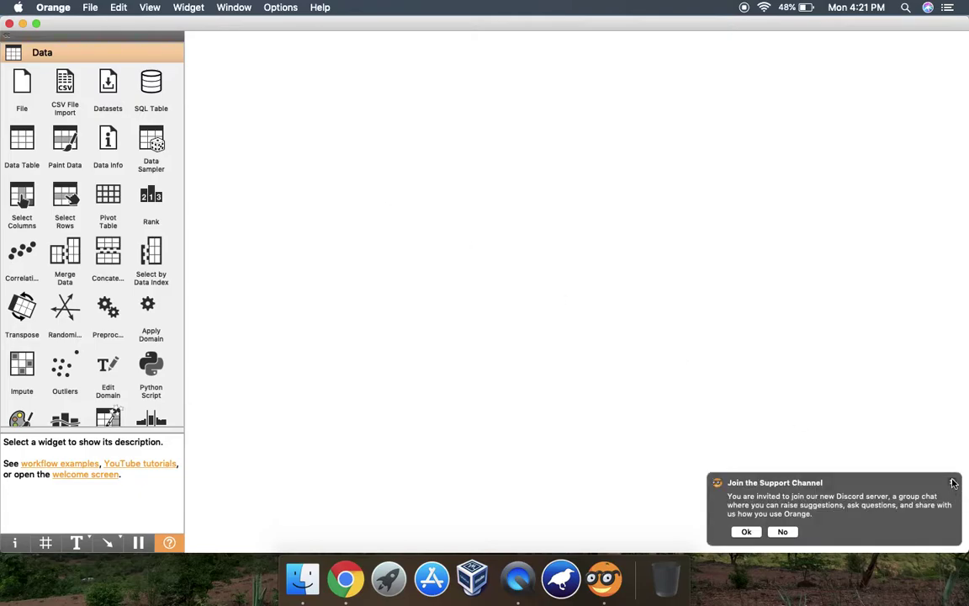
click(952, 483)
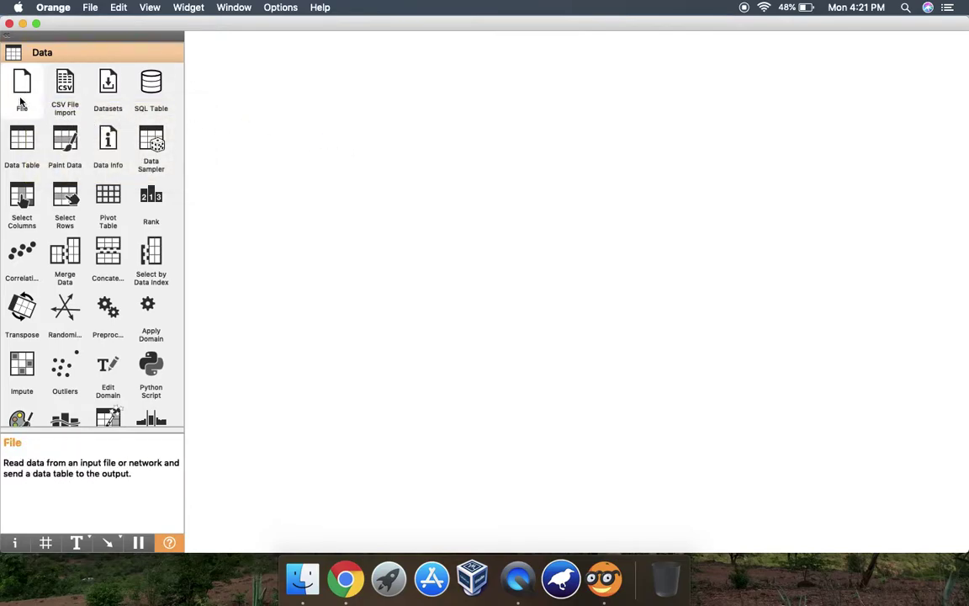
drag(22, 101, 284, 133)
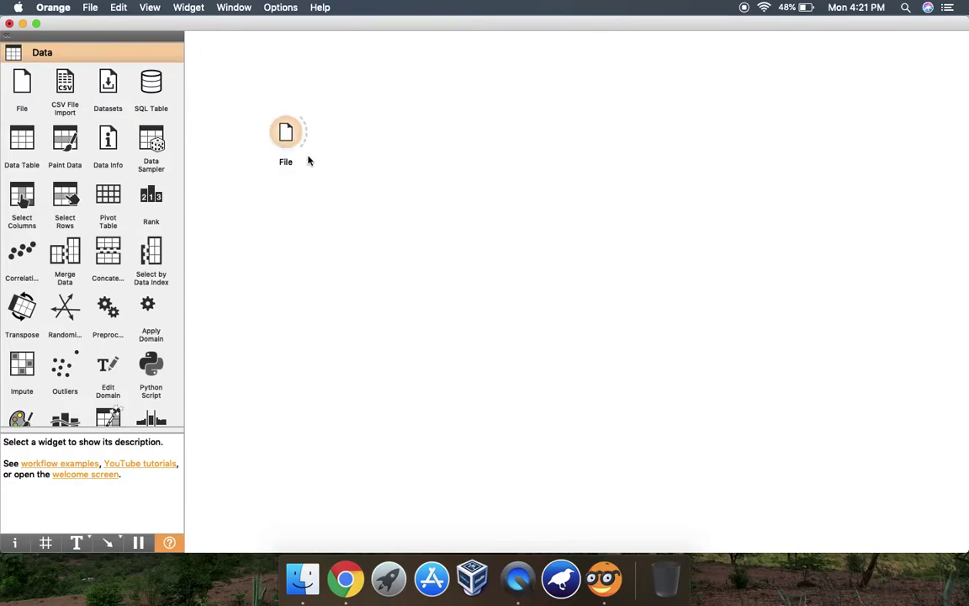
double_click(287, 135)
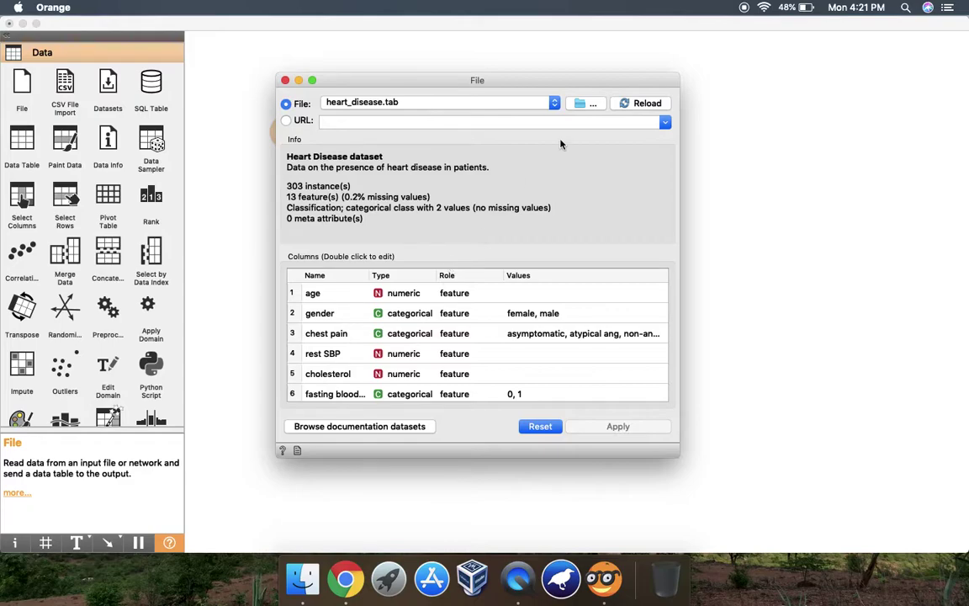
click(586, 104)
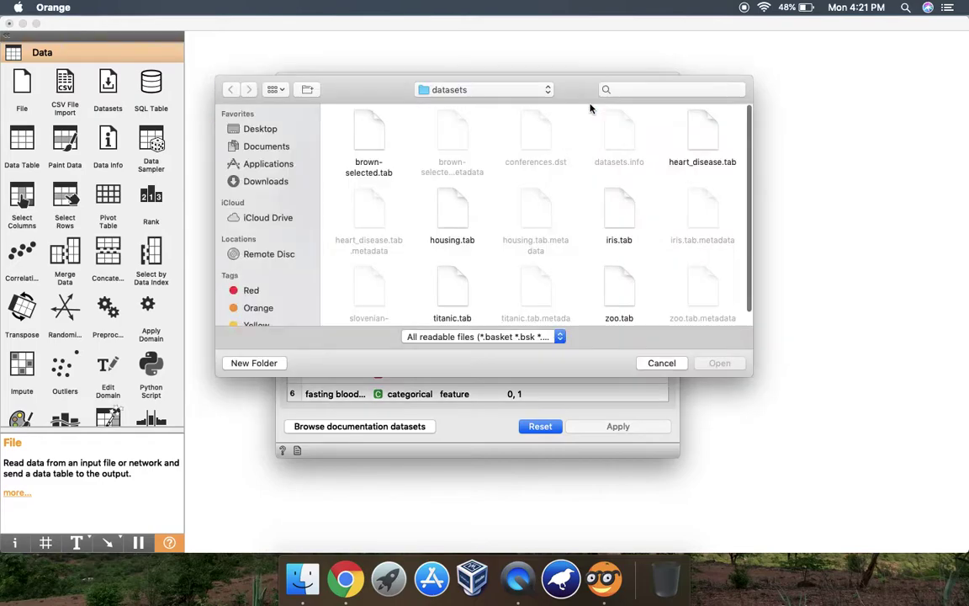
scroll(399, 186, down, 2)
scroll(400, 186, up, 3)
scroll(573, 231, down, 2)
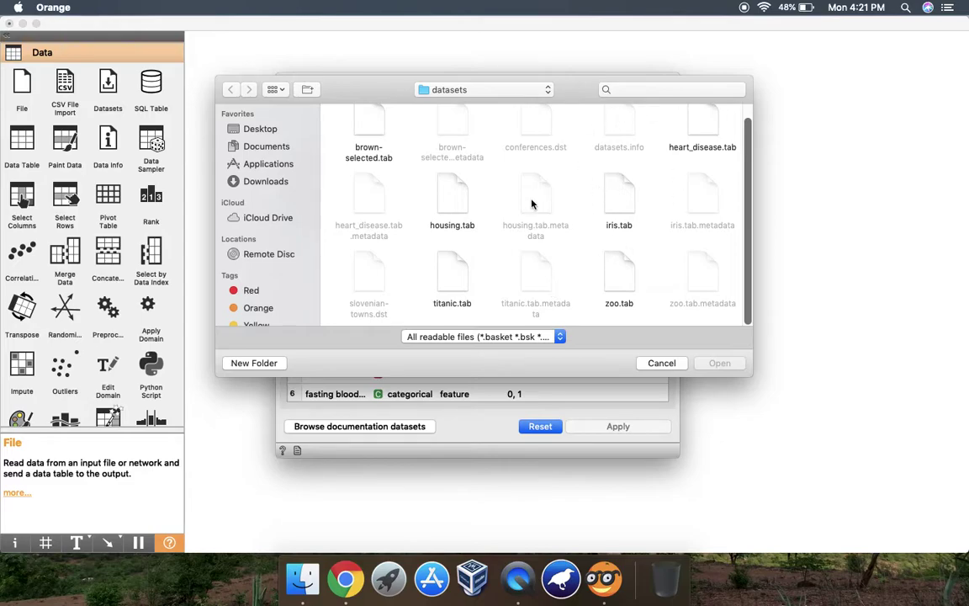
click(656, 364)
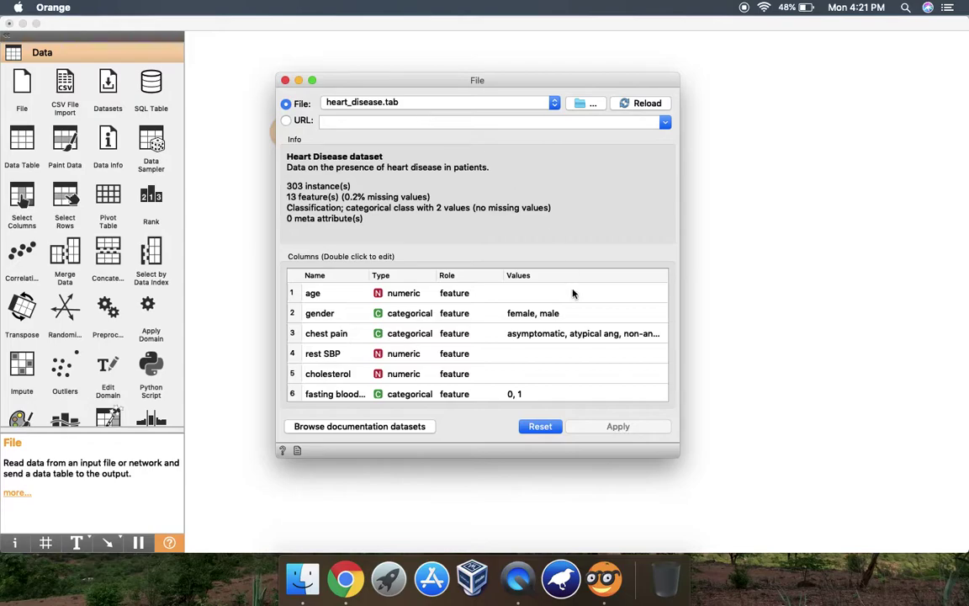
click(285, 80)
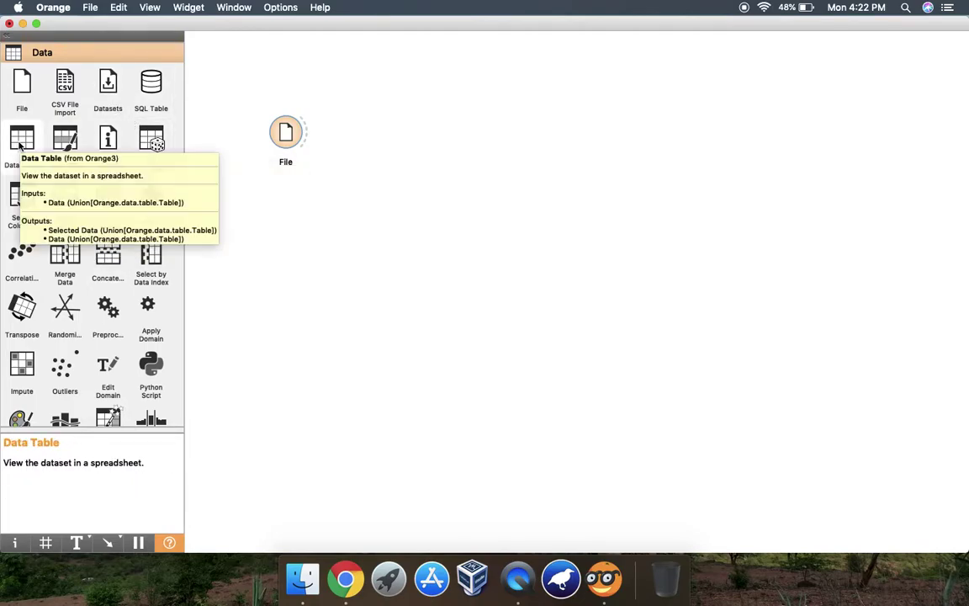
Step: Add a Data Table widget, plus an accidental extra Data Table (1) moved lower down
drag(22, 141, 388, 101)
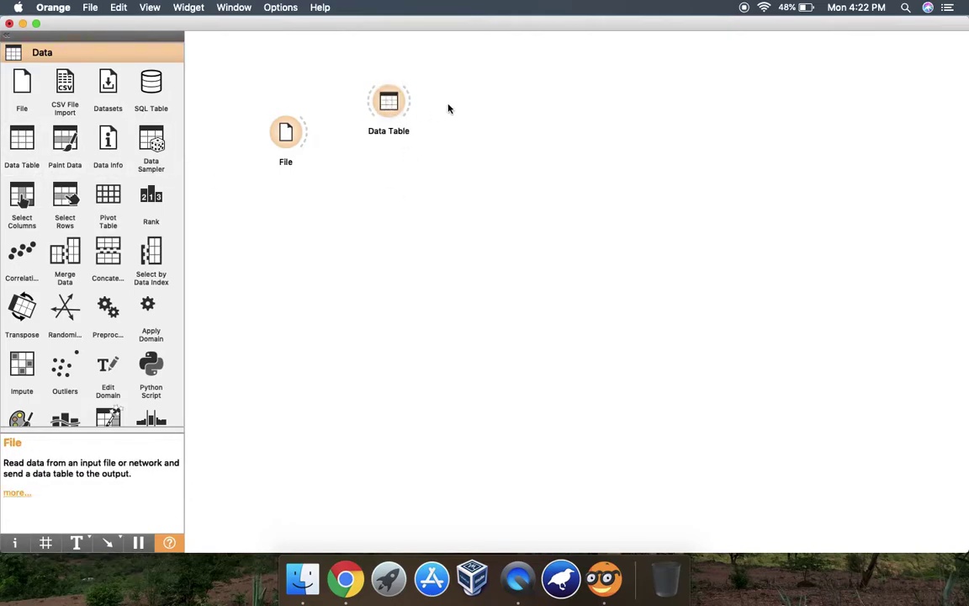
click(23, 147)
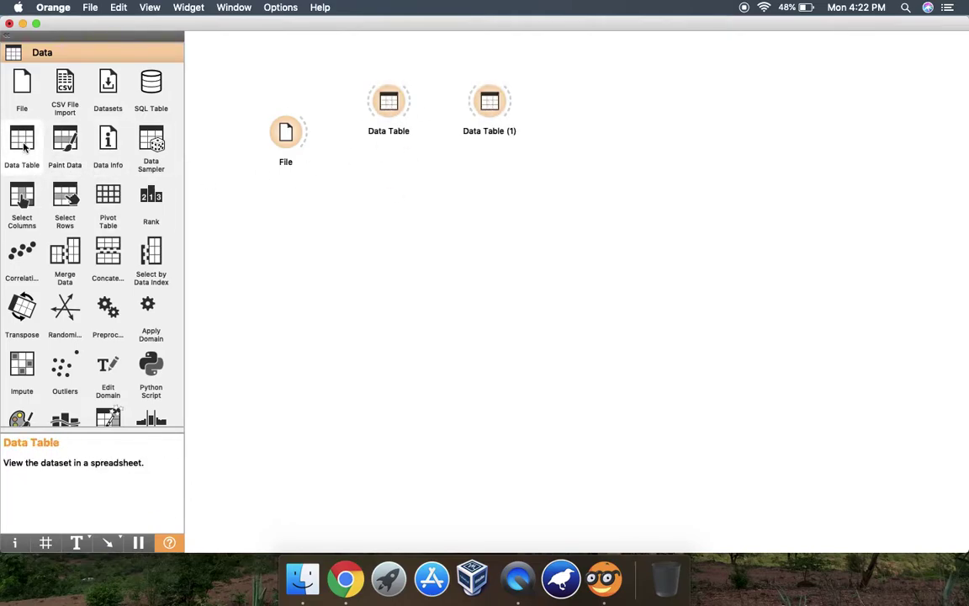
right_click(499, 101)
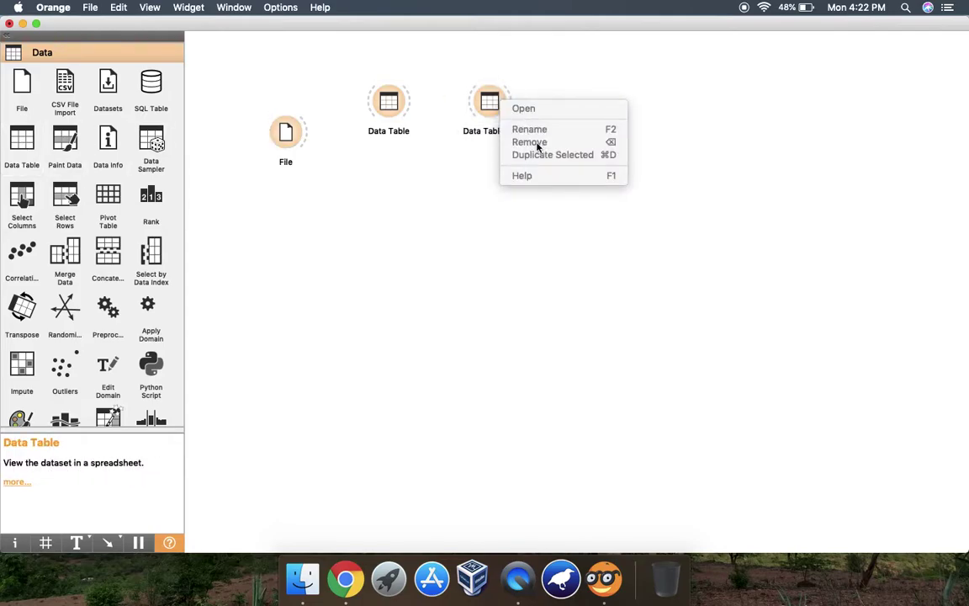
click(456, 163)
right_click(492, 100)
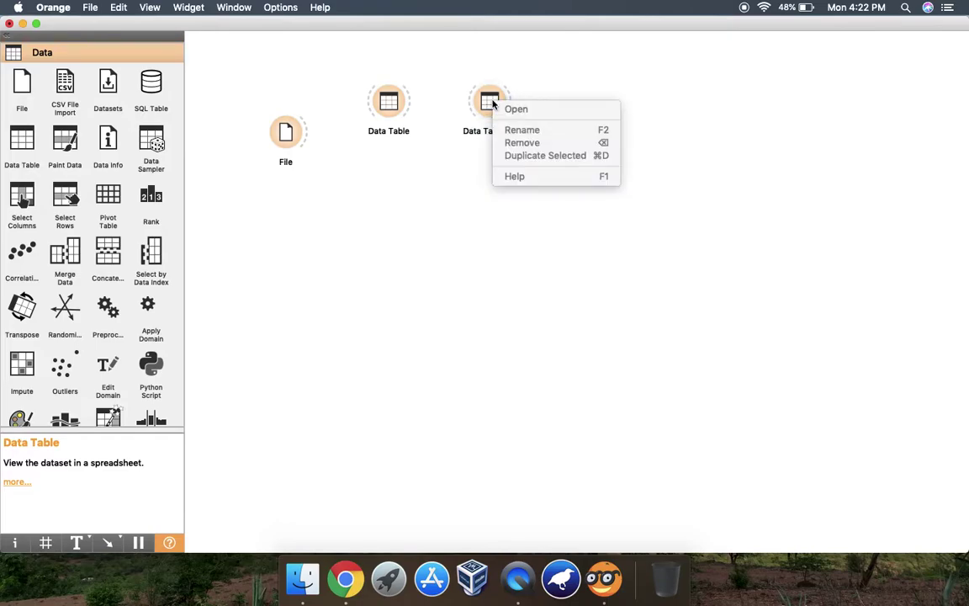
click(407, 235)
drag(489, 101, 324, 279)
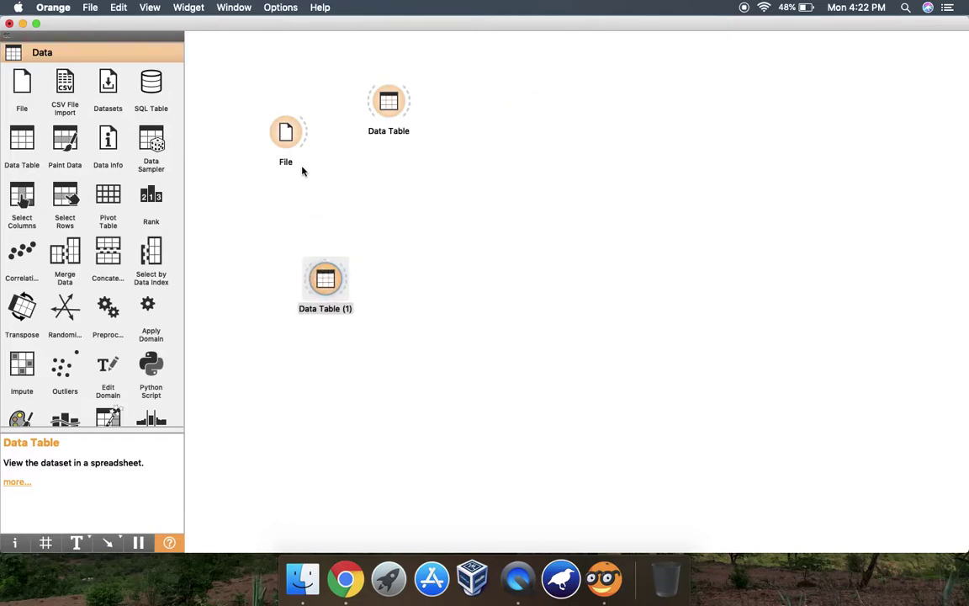
Step: Connect File's output to Data Table and remove the extra Data Table (1) node
drag(308, 143, 368, 103)
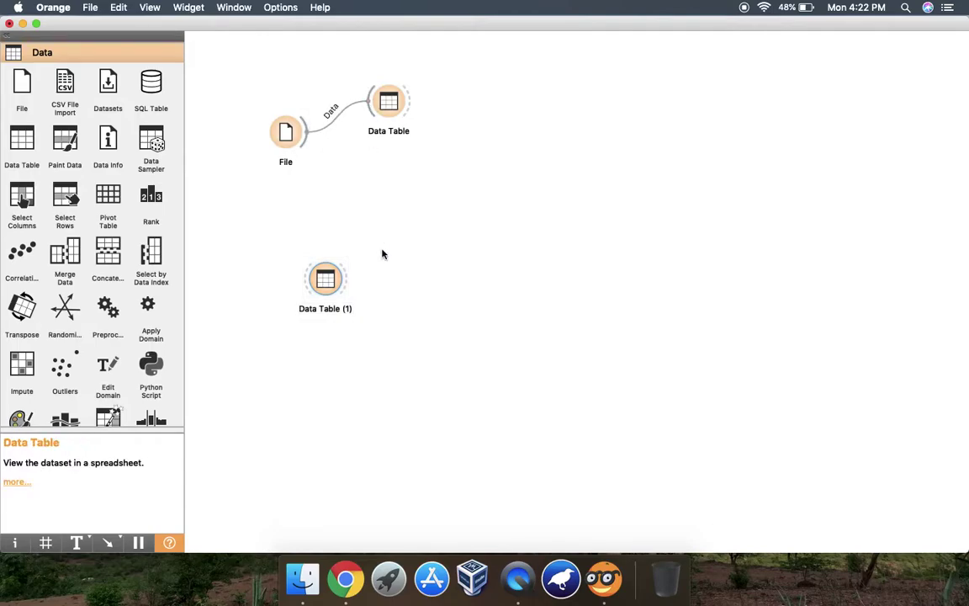
right_click(325, 277)
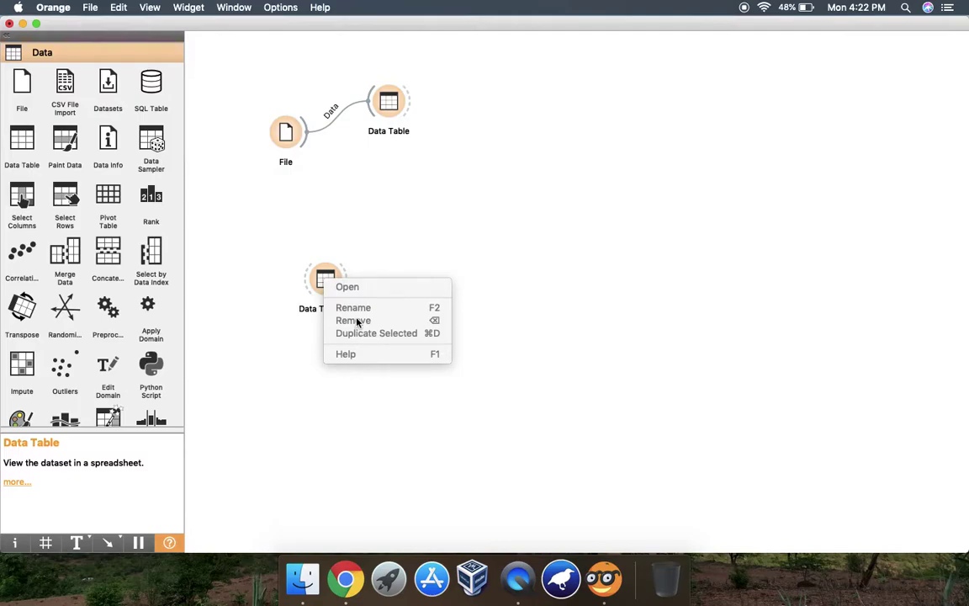
click(414, 200)
drag(330, 278, 590, 85)
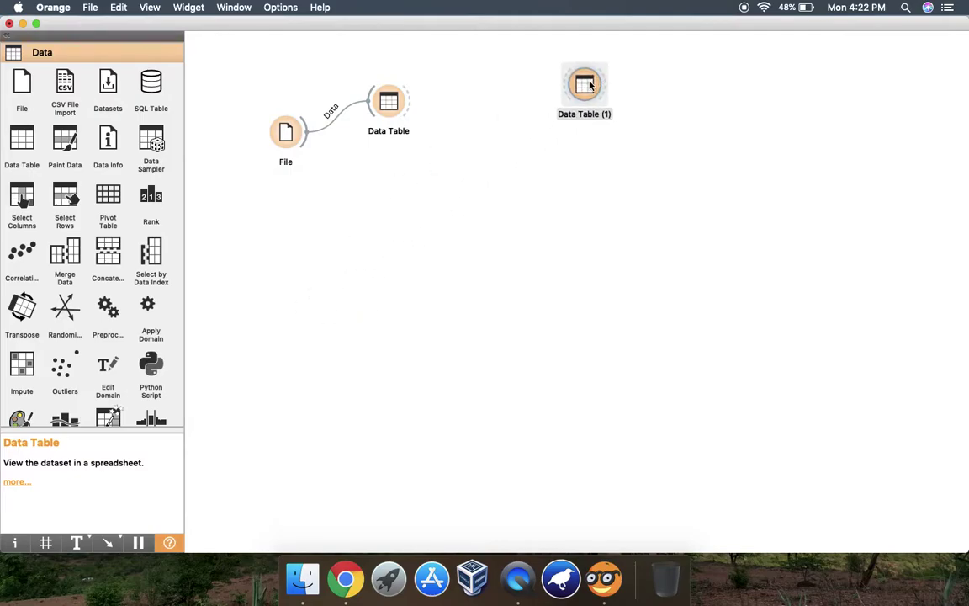
right_click(590, 84)
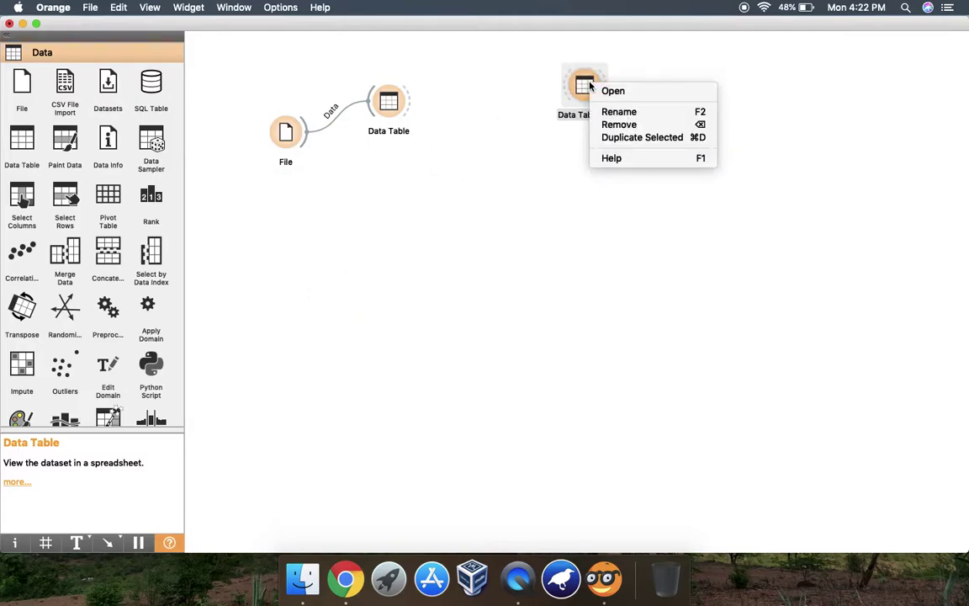
click(639, 125)
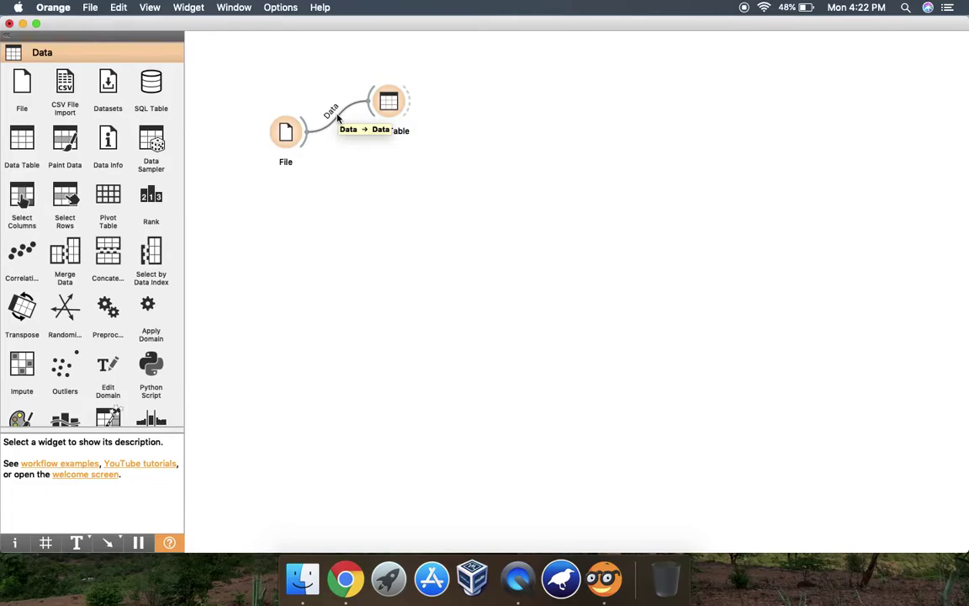
double_click(390, 101)
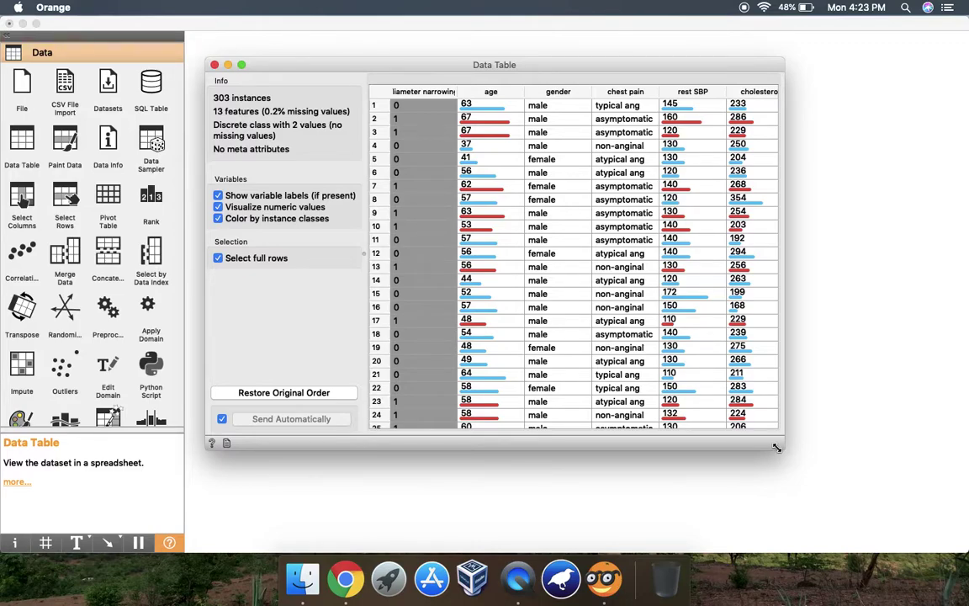
drag(783, 447, 966, 499)
scroll(648, 252, right, 10)
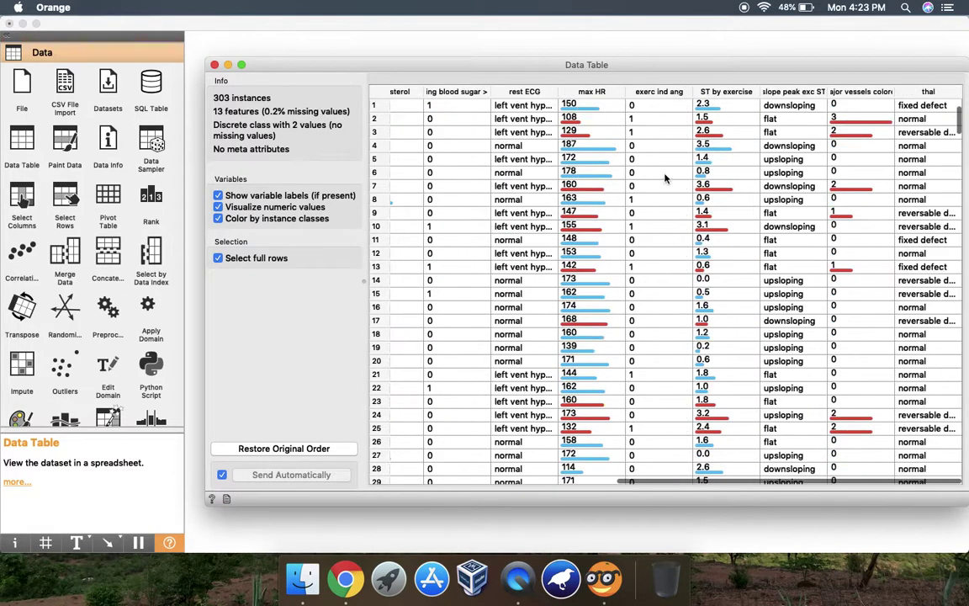
drag(602, 64, 494, 50)
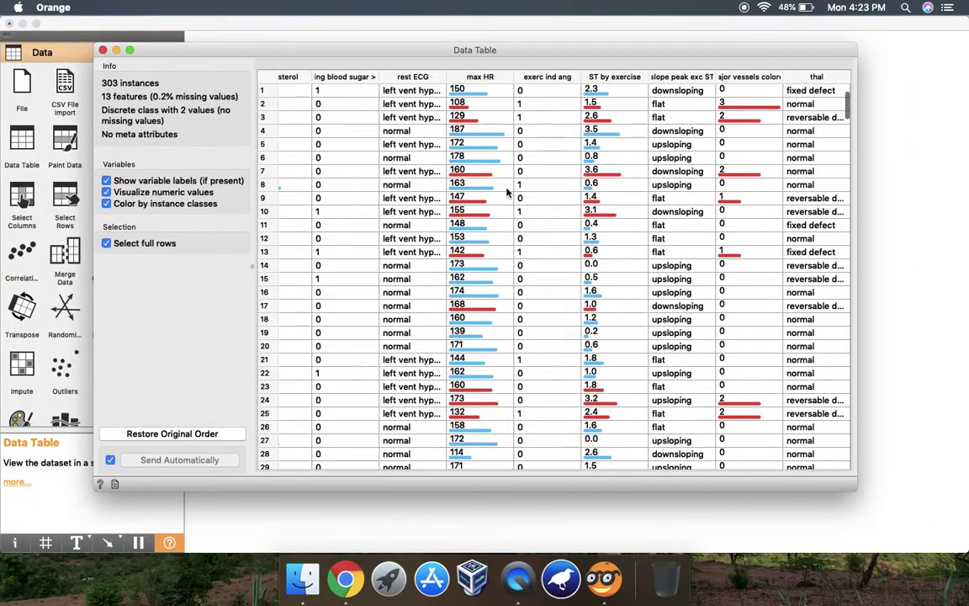
scroll(507, 192, down, 15)
scroll(508, 193, left, 5)
scroll(507, 192, down, 20)
scroll(507, 193, left, 5)
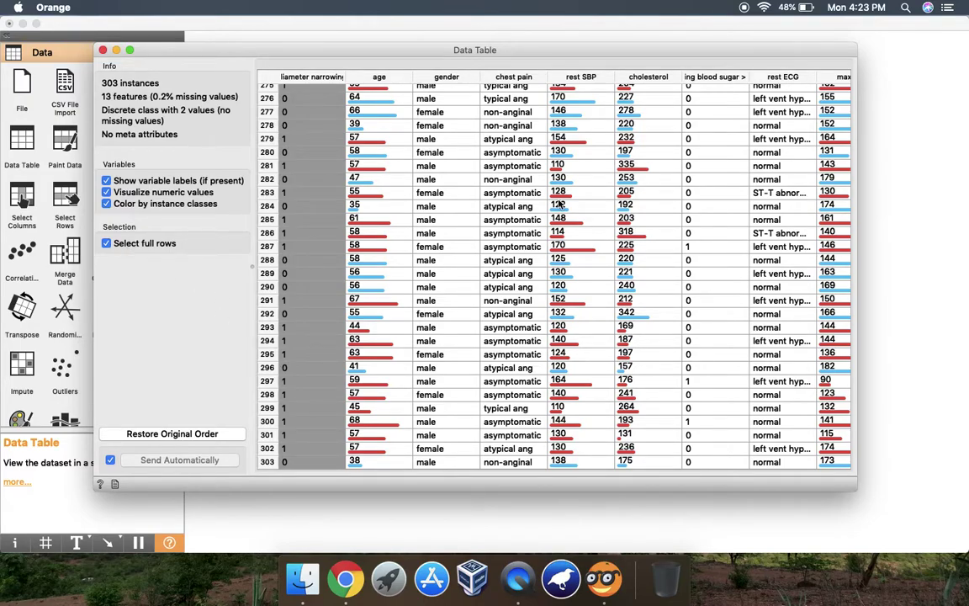
scroll(505, 227, up, 20)
scroll(504, 227, right, 5)
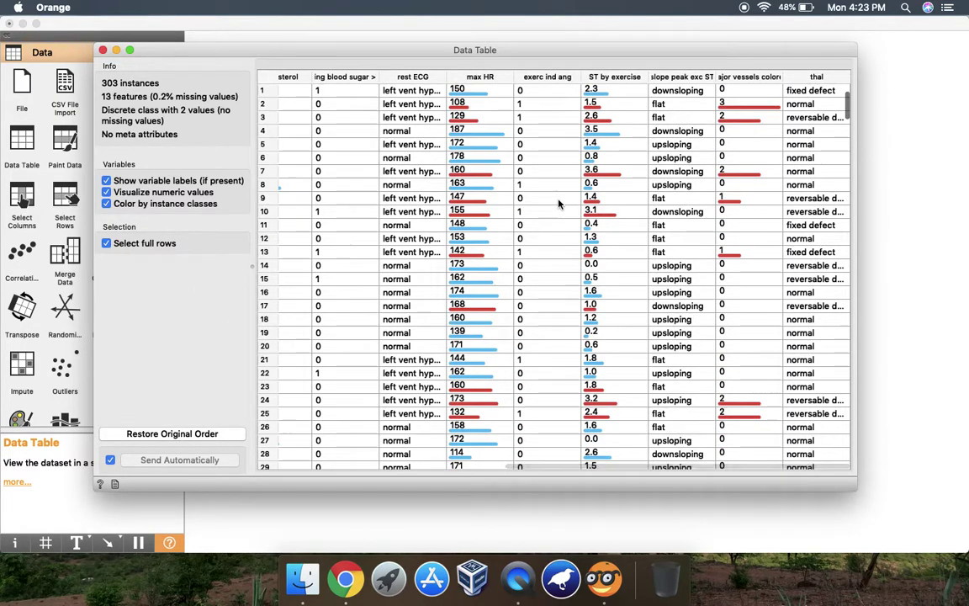
scroll(558, 203, down, 1)
scroll(558, 203, up, 1)
scroll(558, 202, left, 1)
scroll(558, 203, left, 10)
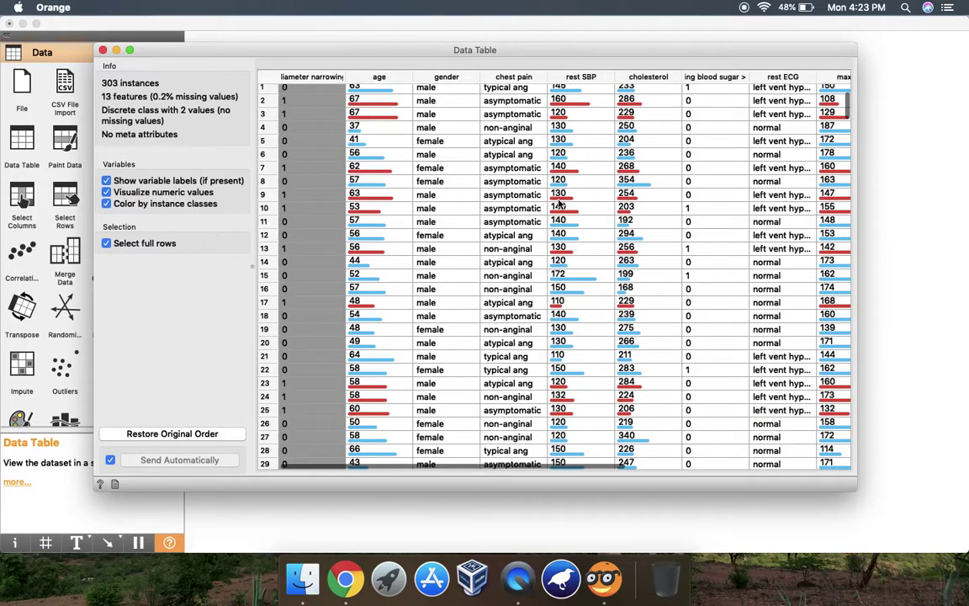
scroll(459, 147, down, 1)
scroll(370, 168, up, 1)
scroll(370, 169, right, 5)
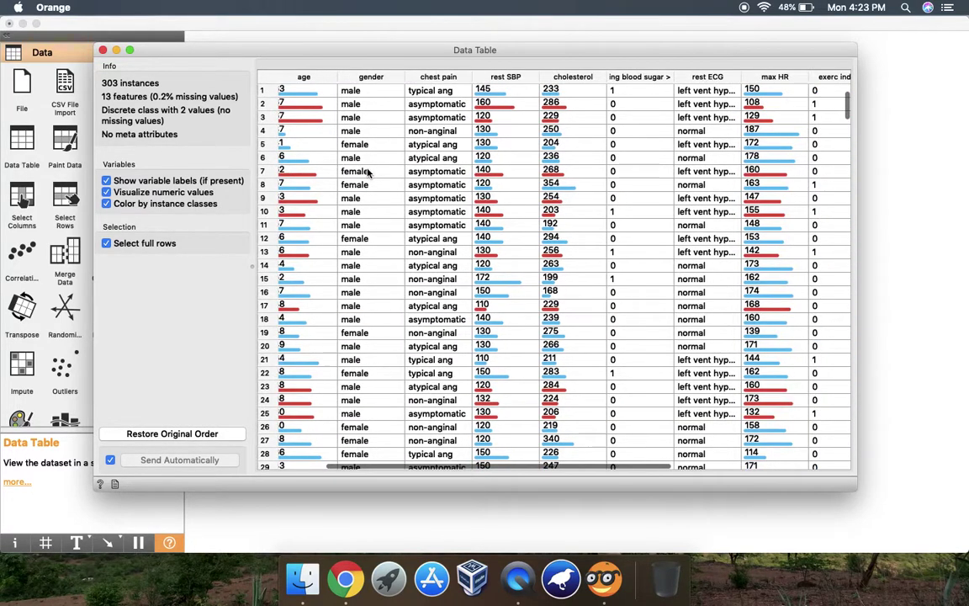
scroll(374, 169, left, 5)
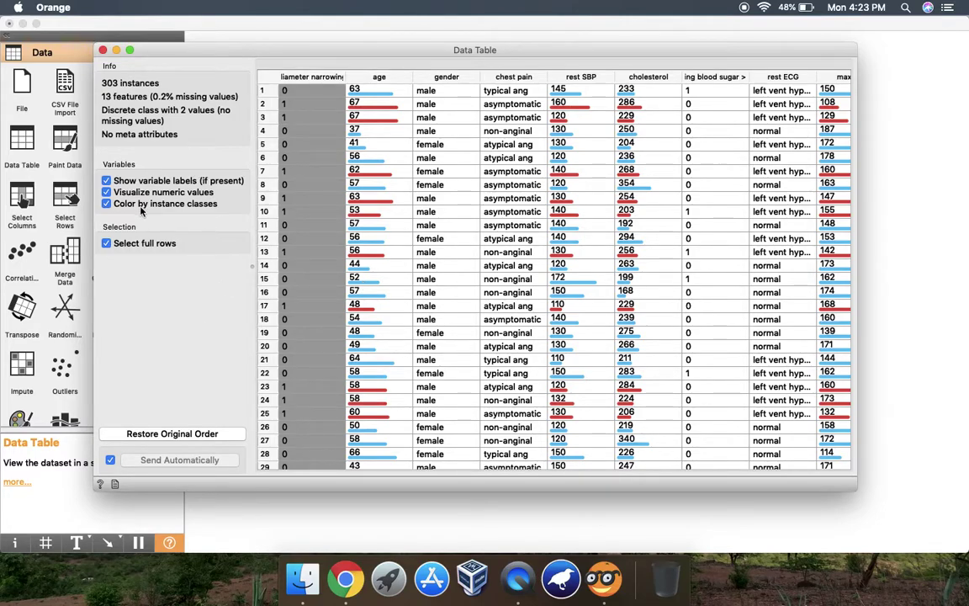
click(108, 193)
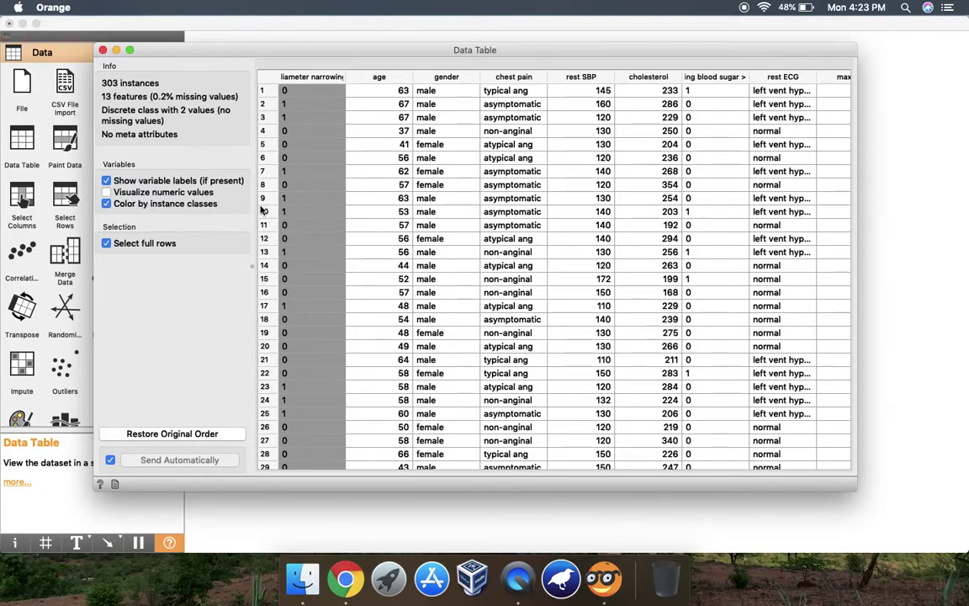
click(168, 195)
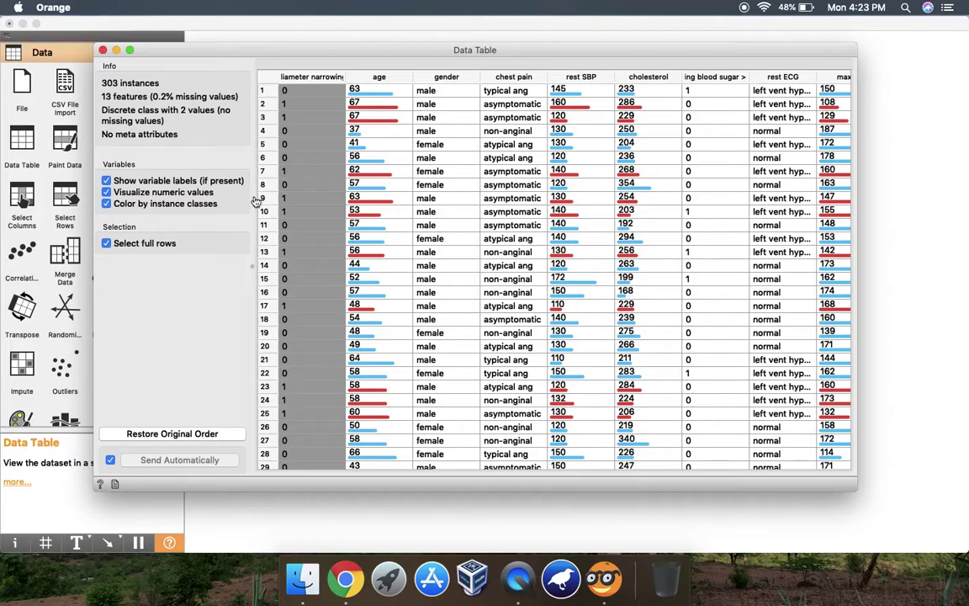
click(165, 206)
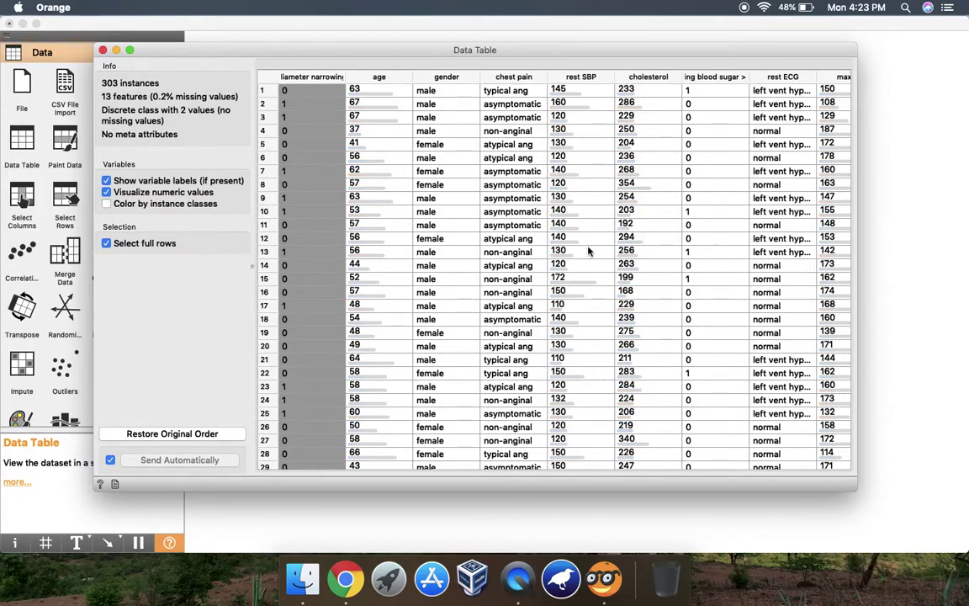
scroll(589, 250, right, 10)
scroll(589, 250, left, 10)
click(166, 205)
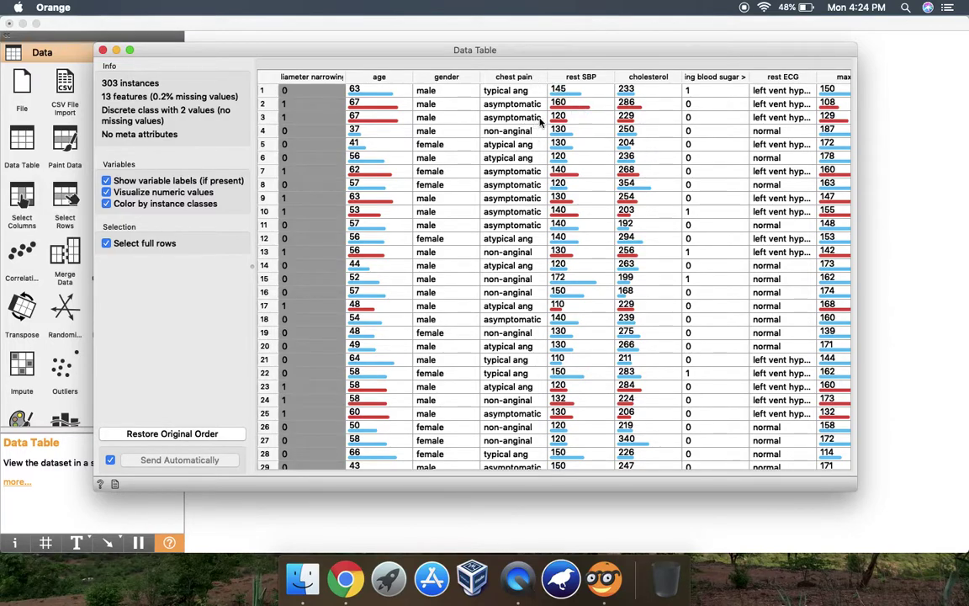
scroll(612, 210, right, 5)
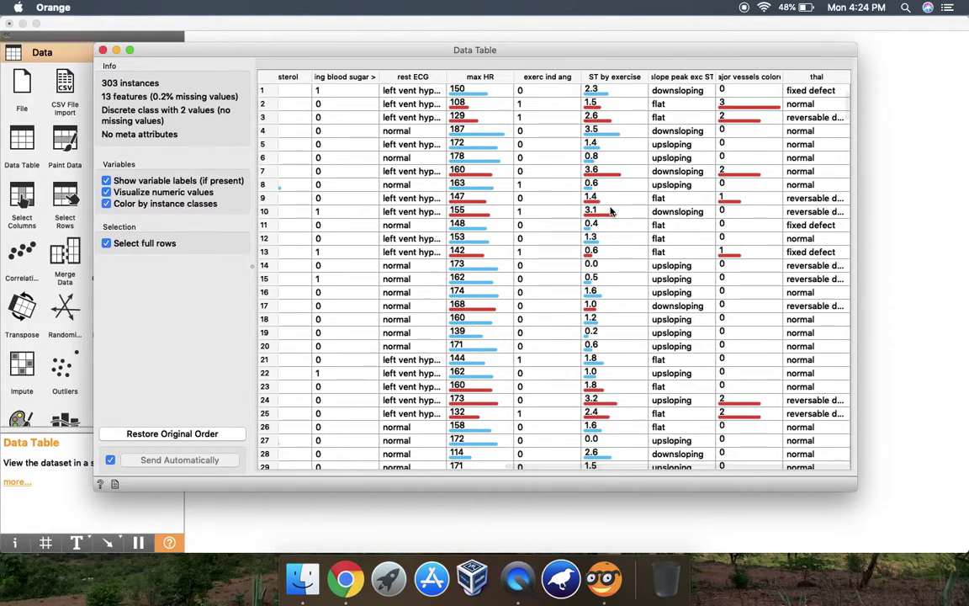
scroll(611, 212, left, 5)
scroll(612, 212, down, 1)
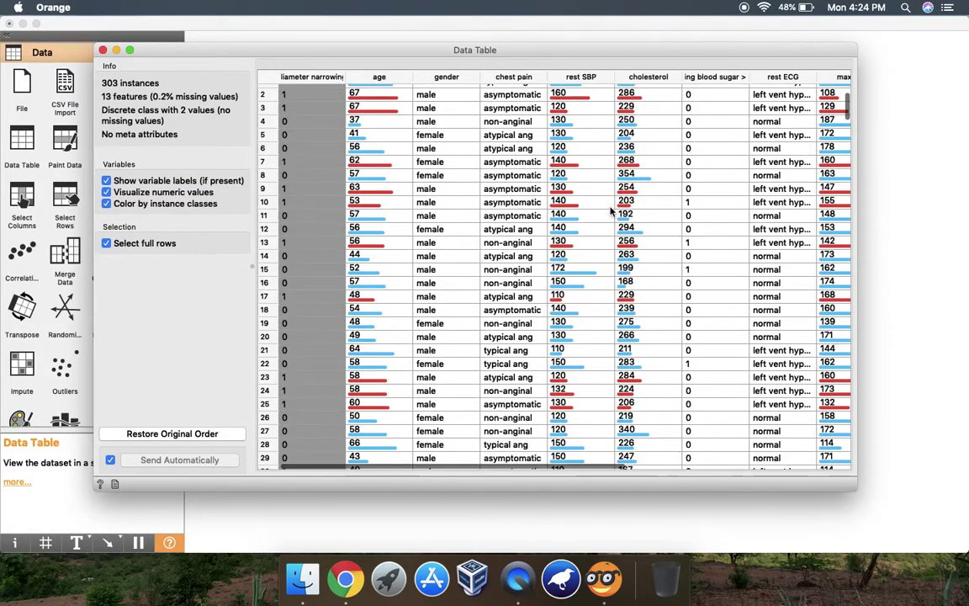
Step: Close the data table and place Distributions and Scatter Plot widgets from Visualize
click(102, 51)
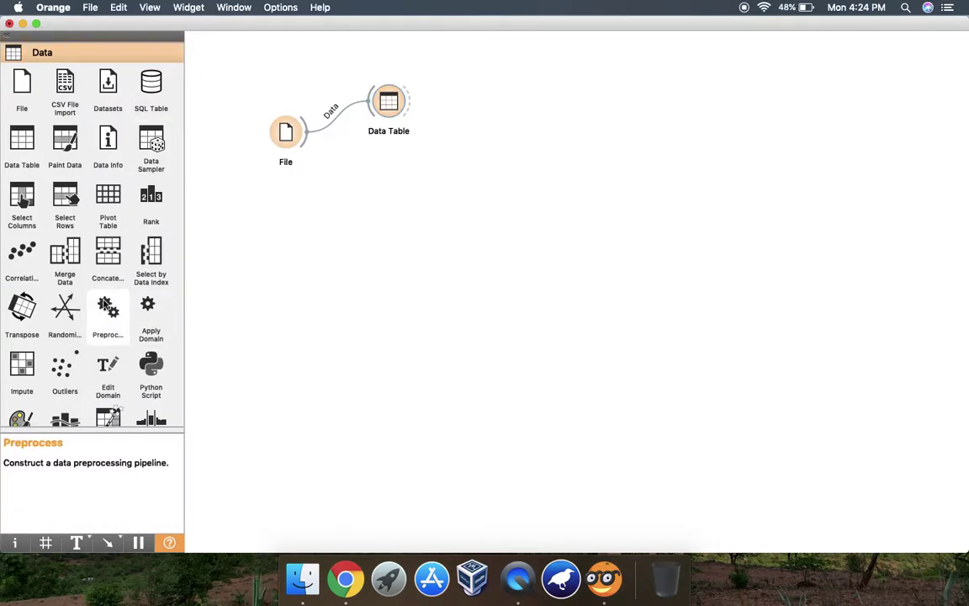
scroll(105, 305, down, 8)
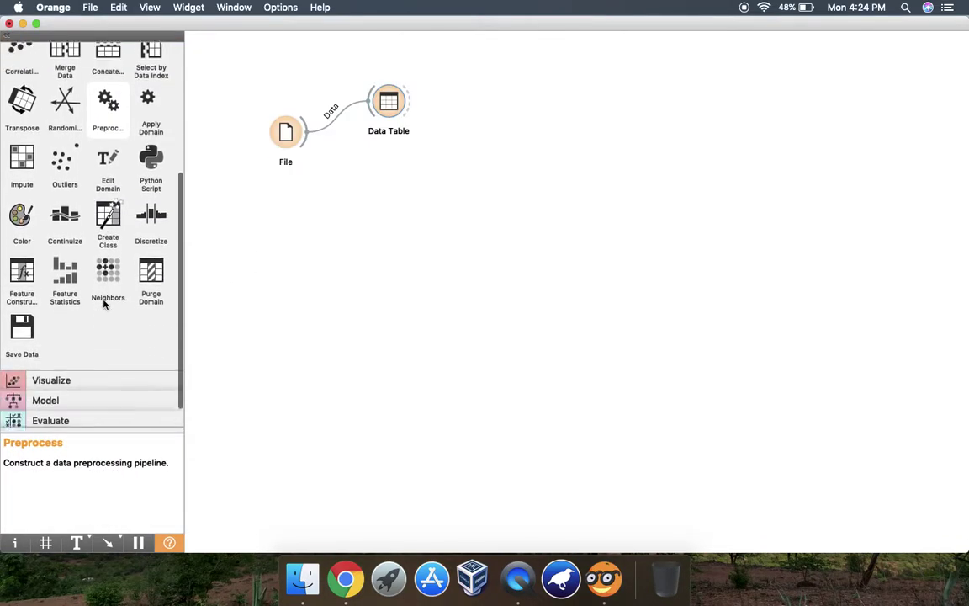
click(72, 354)
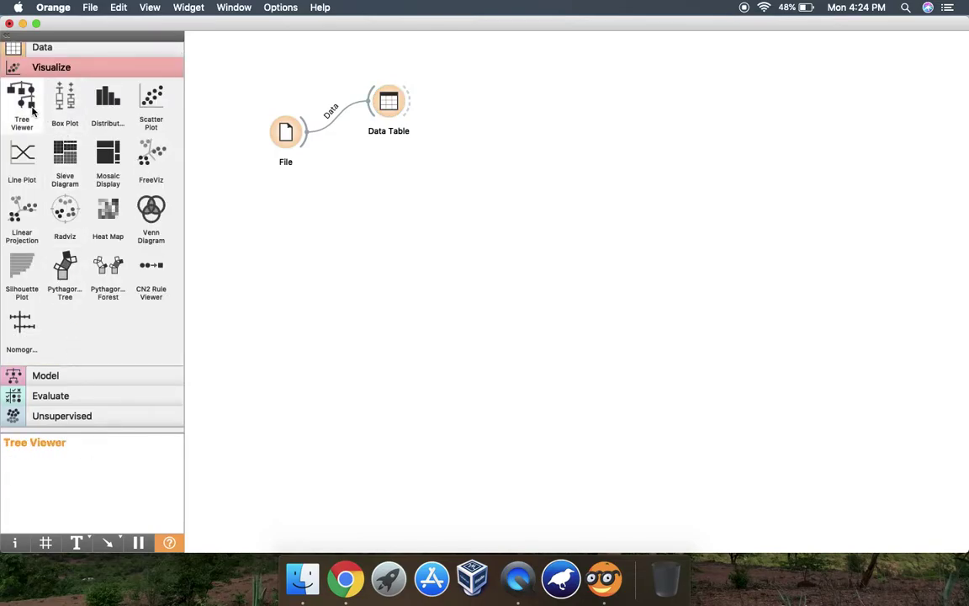
drag(108, 100, 390, 197)
drag(158, 107, 468, 133)
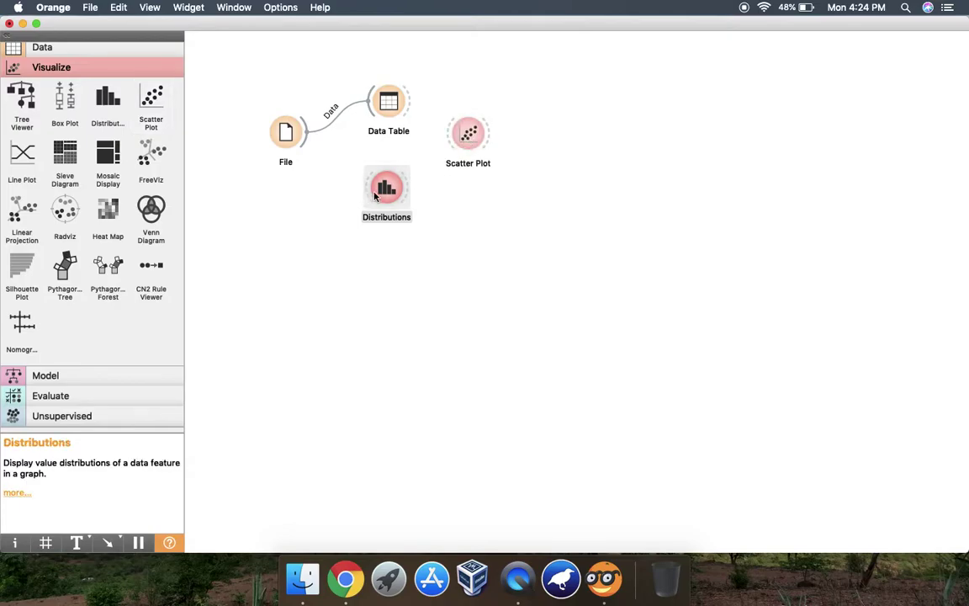
Step: Put Scatter Plot under Data Table and Distributions below it, then link File to both
drag(386, 187, 379, 284)
drag(466, 138, 382, 190)
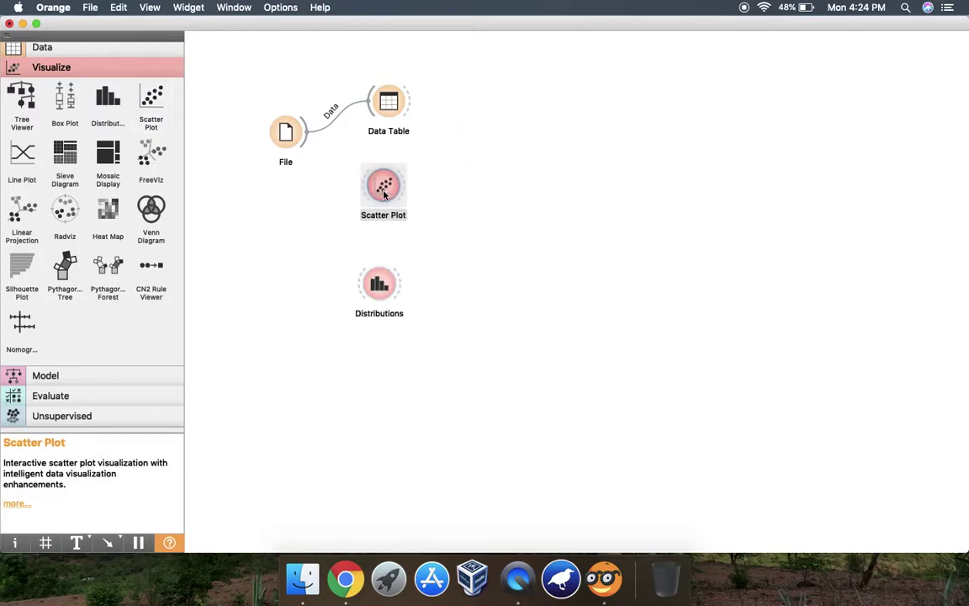
click(281, 201)
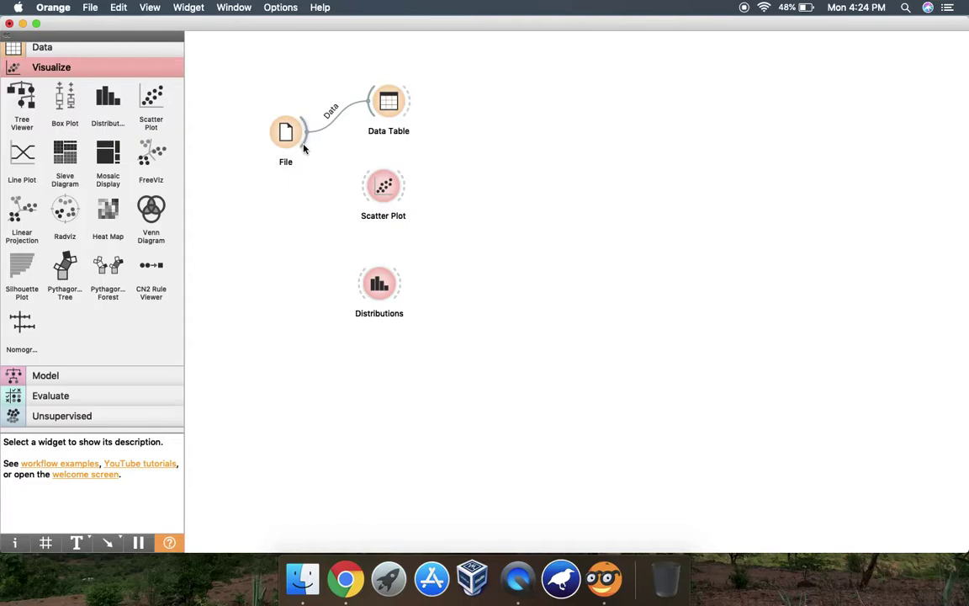
drag(304, 149, 376, 199)
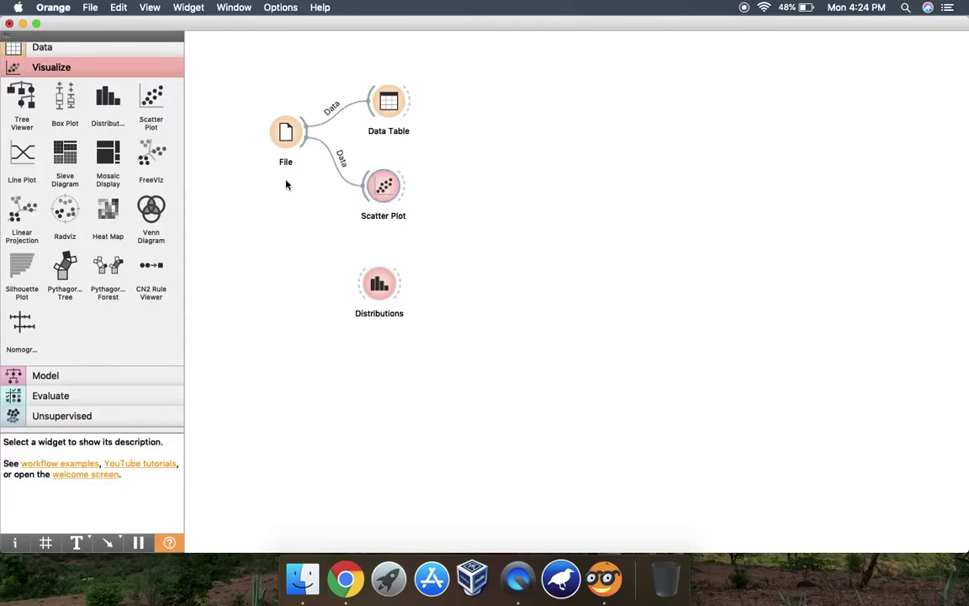
drag(305, 138, 362, 293)
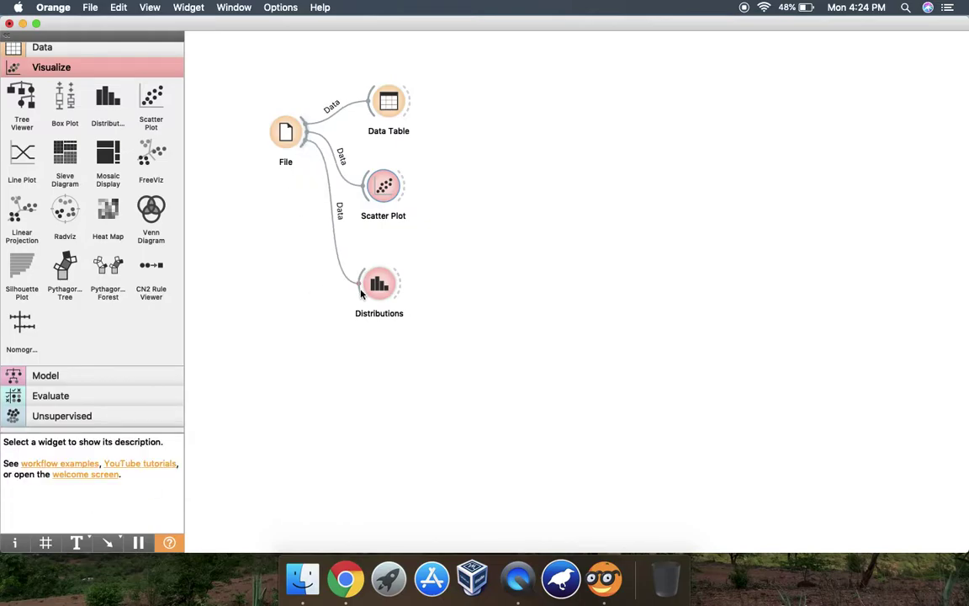
Step: Make Scatter Plot show cholesterol on the x axis against max HR on the y axis, then close it
double_click(383, 189)
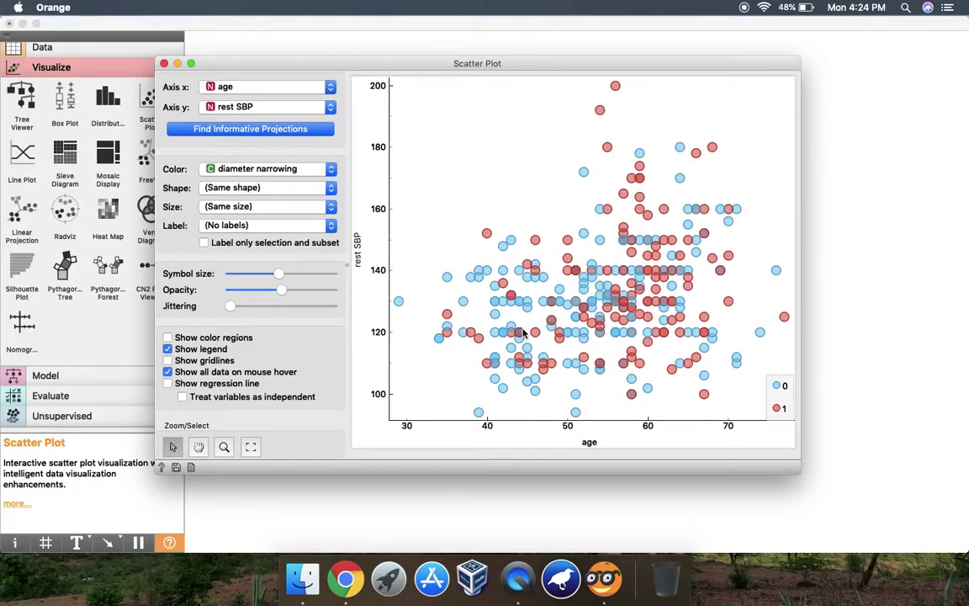
mouse_move(485, 249)
click(229, 88)
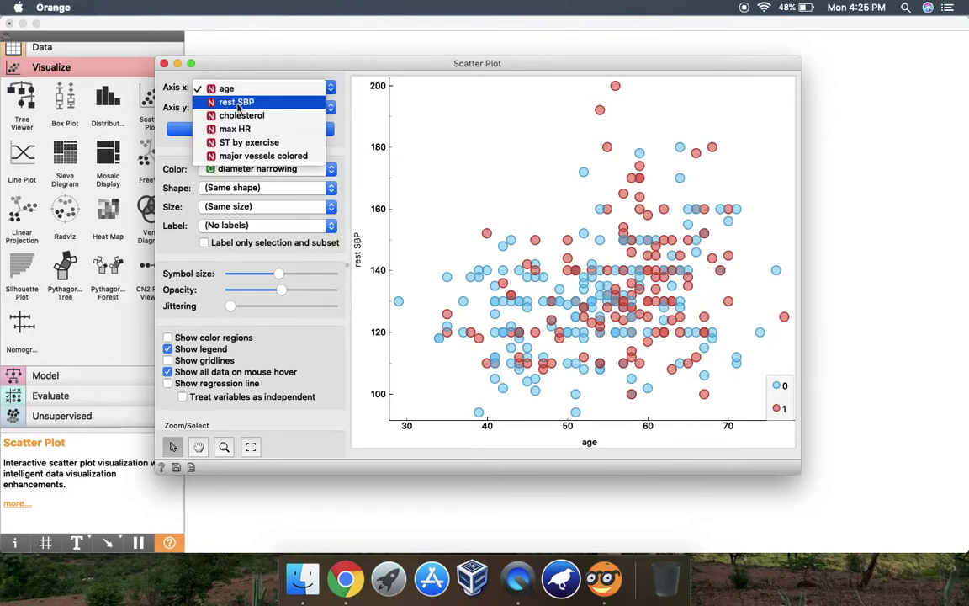
click(232, 117)
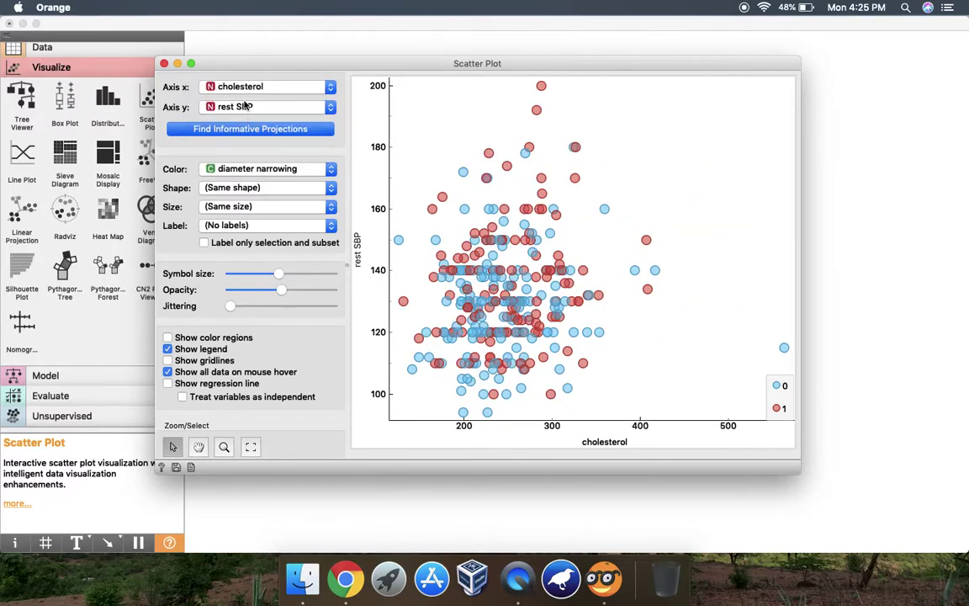
click(246, 106)
click(244, 136)
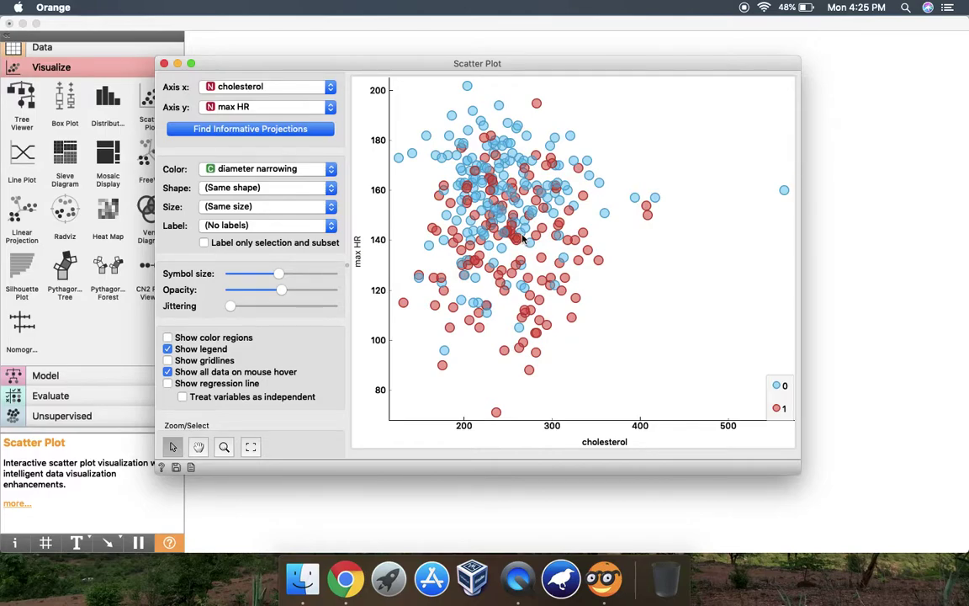
mouse_move(522, 240)
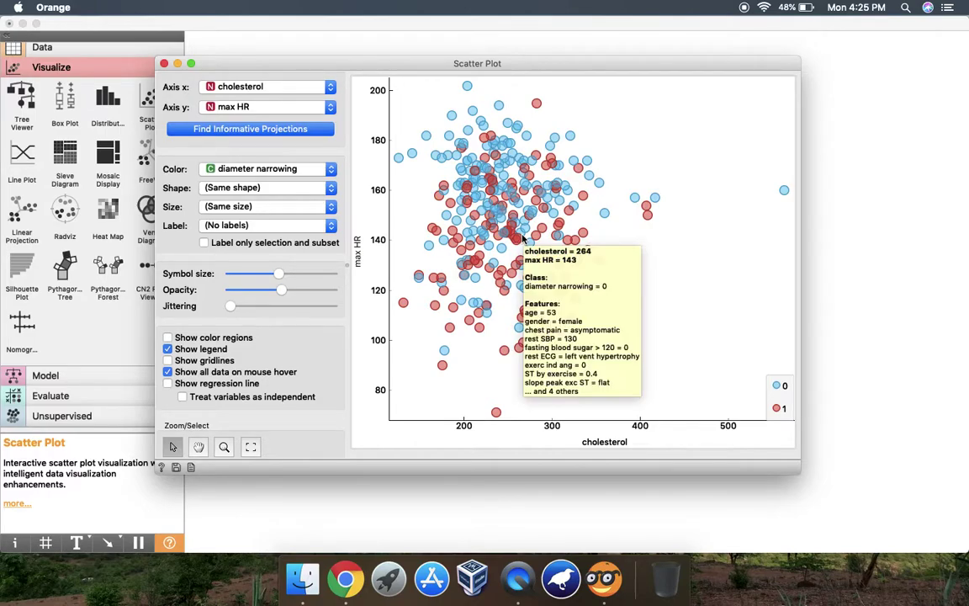
click(164, 64)
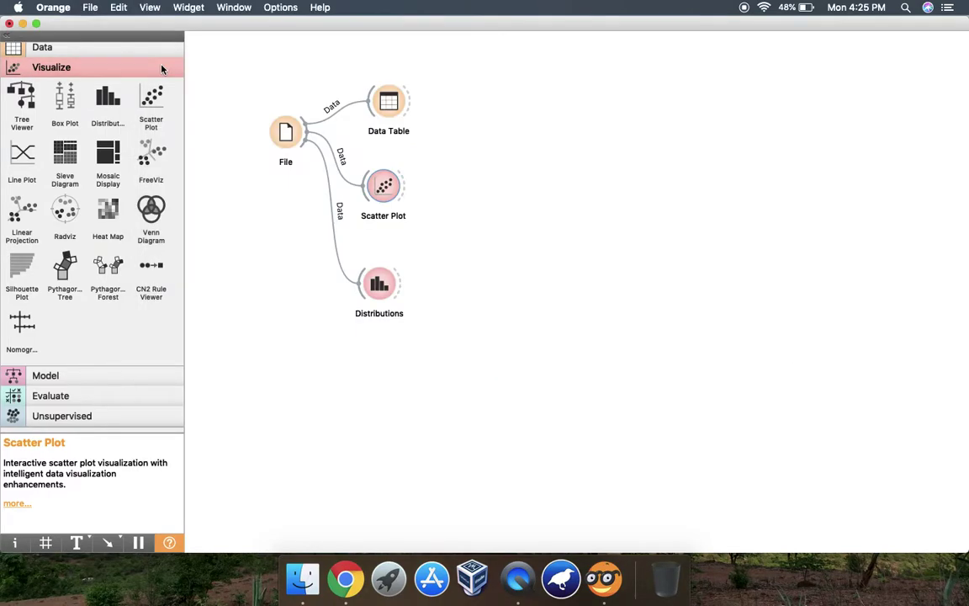
double_click(379, 285)
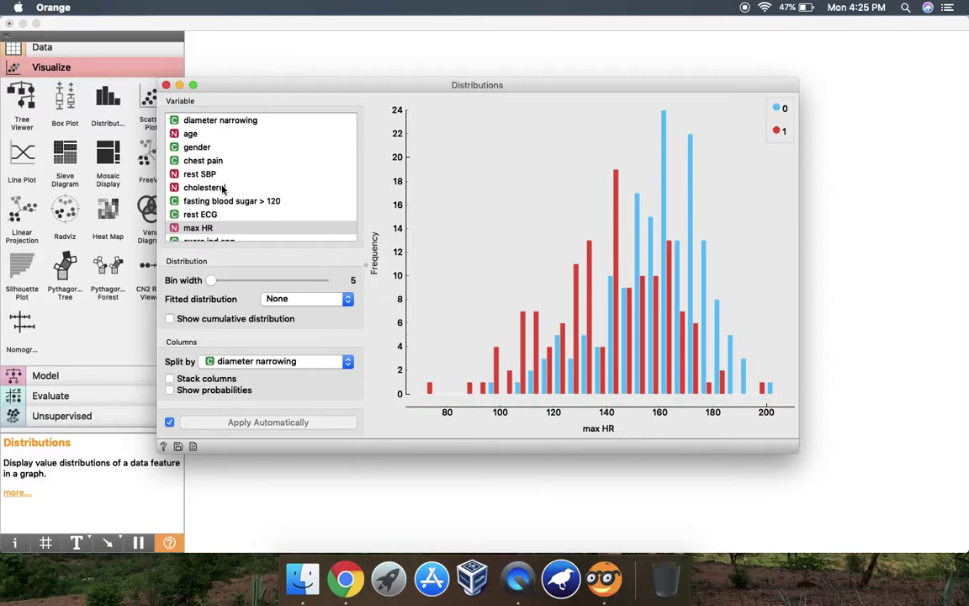
scroll(223, 189, down, 3)
scroll(223, 188, up, 3)
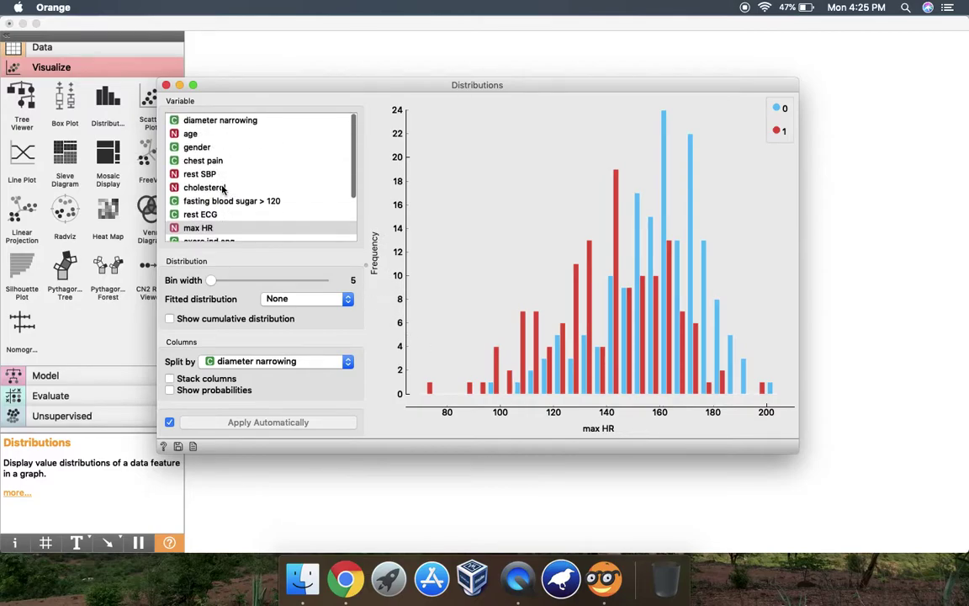
click(191, 133)
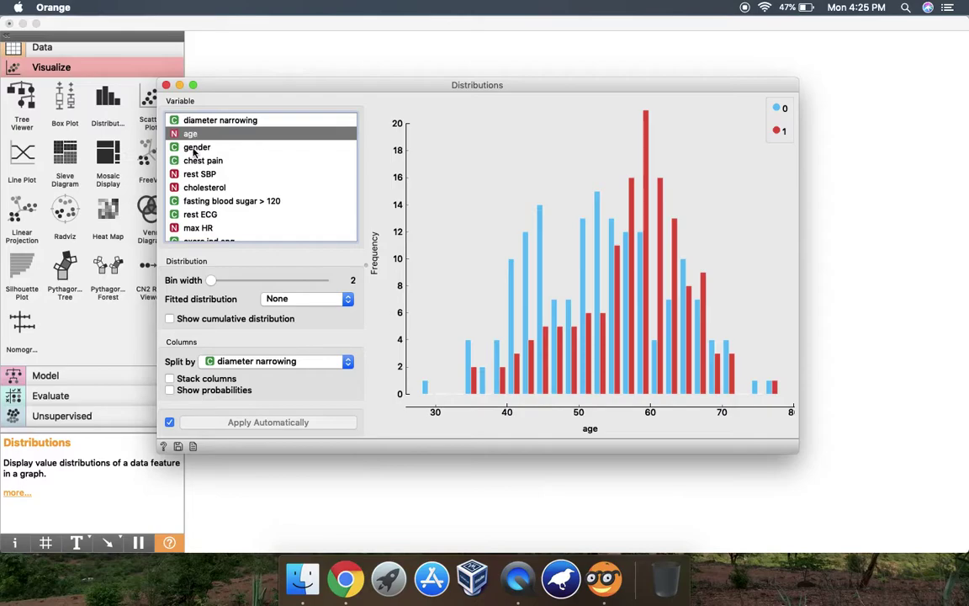
click(194, 148)
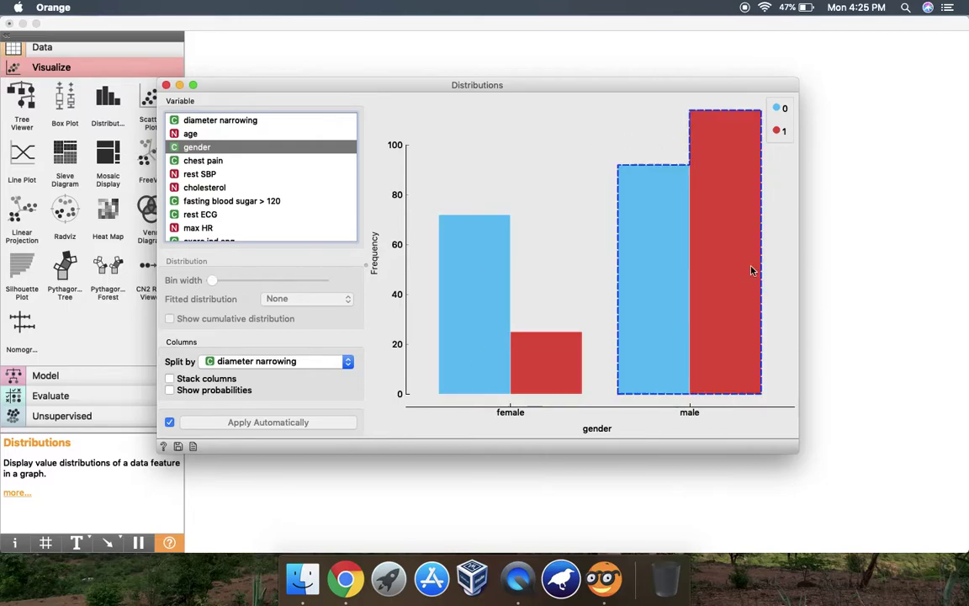
click(642, 218)
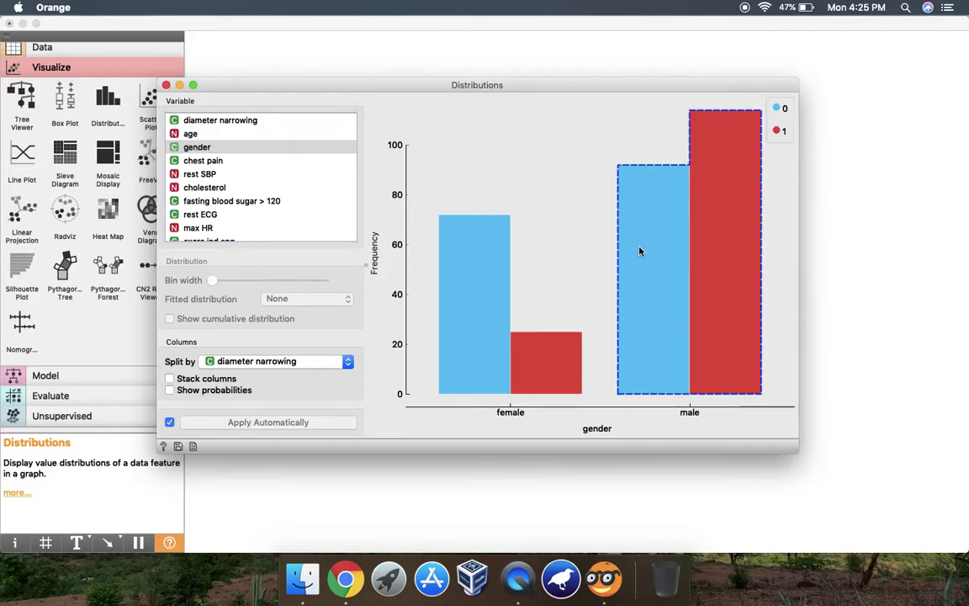
mouse_move(639, 251)
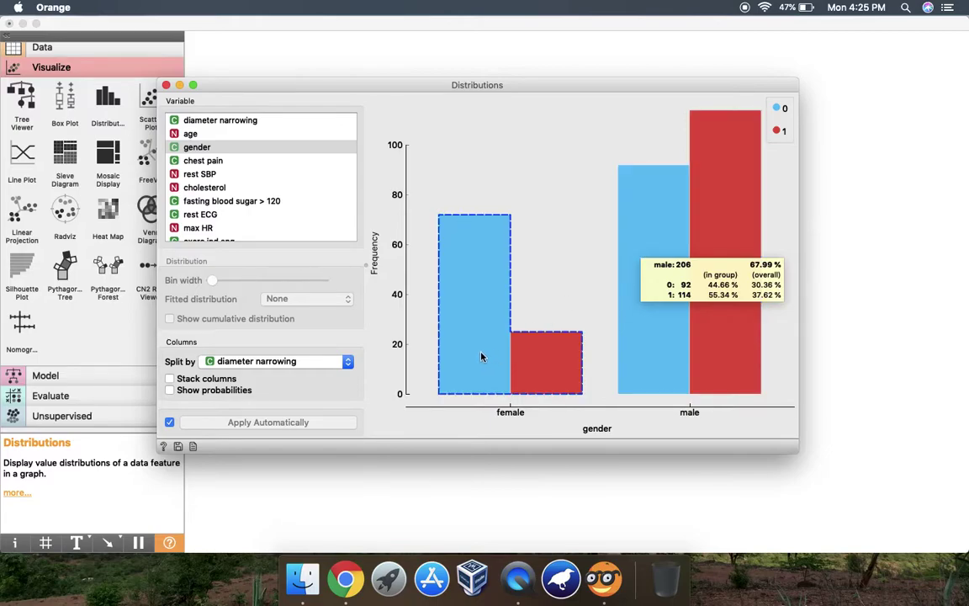
mouse_move(482, 356)
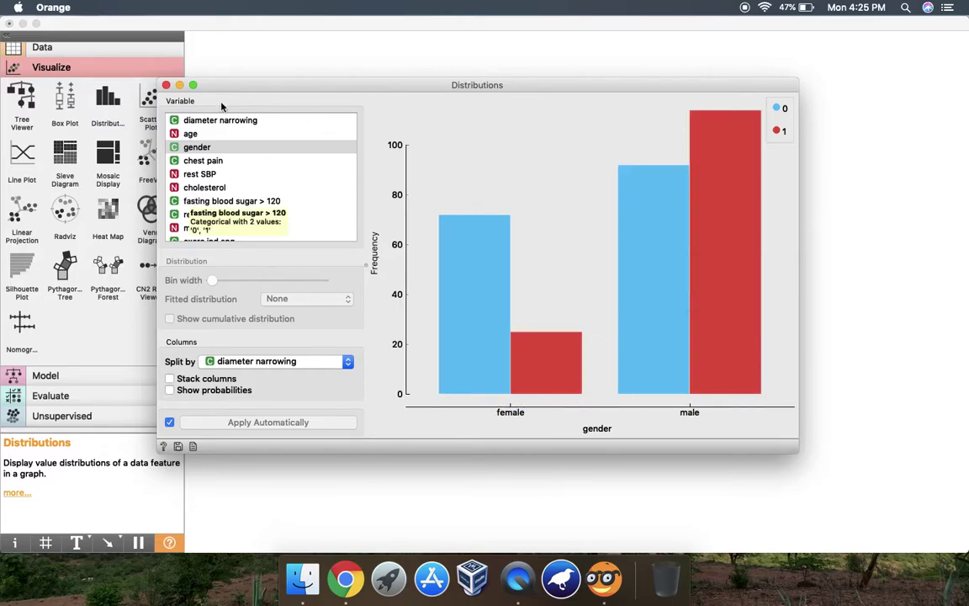
scroll(200, 175, down, 3)
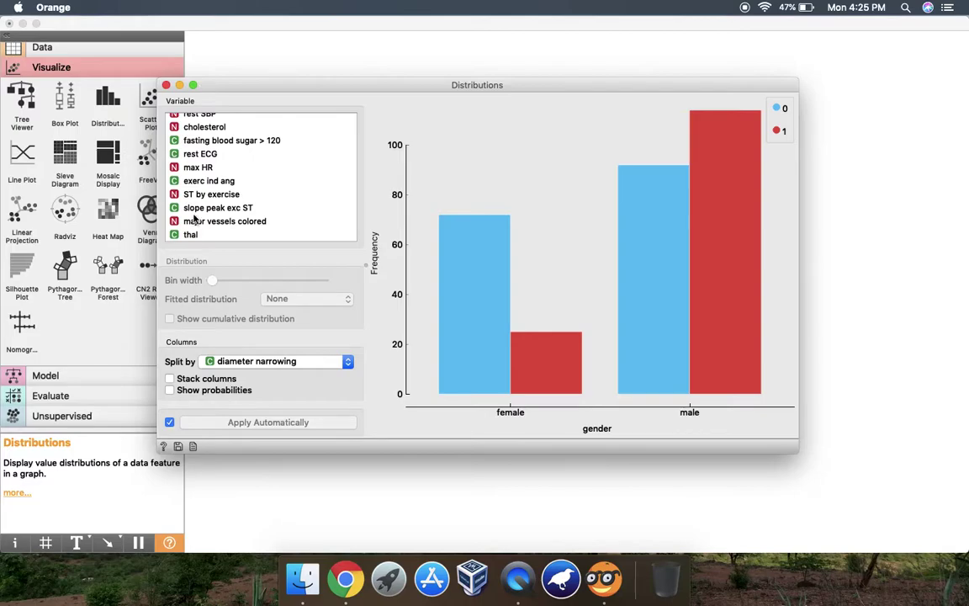
click(185, 180)
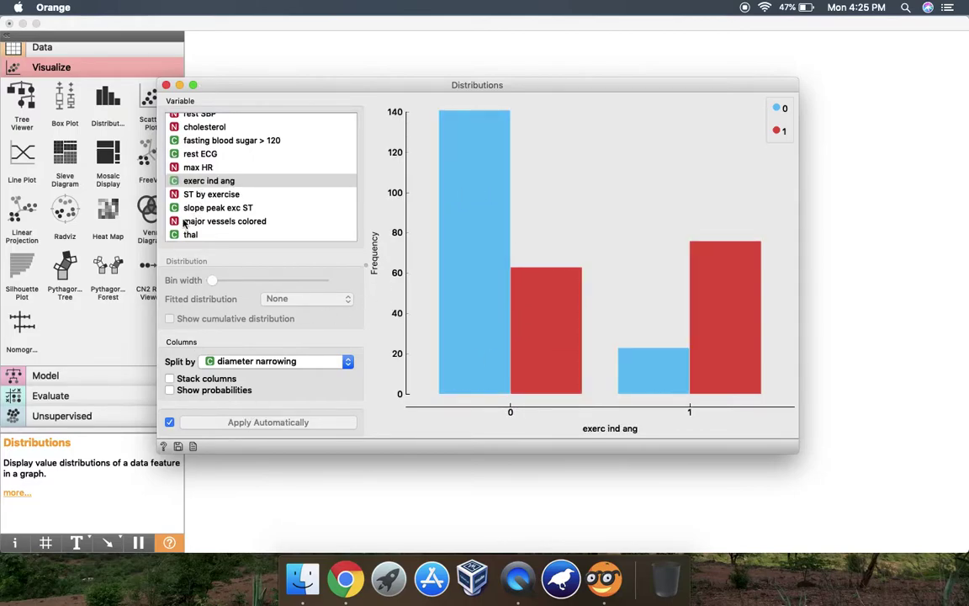
click(167, 86)
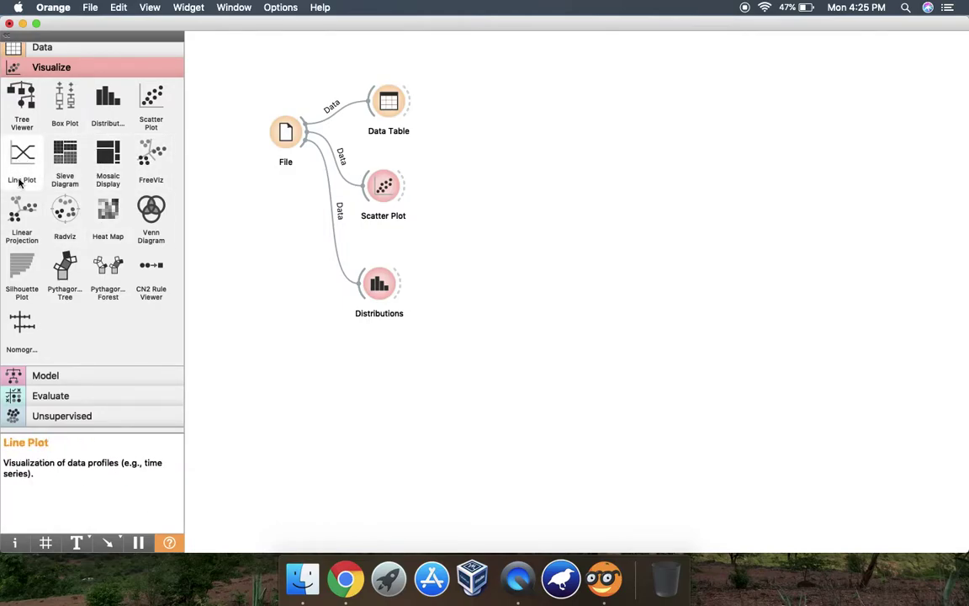
Step: Add a File-fed Linear Projection projecting age, rest SBP and max HR instead of cholesterol
drag(22, 215, 494, 153)
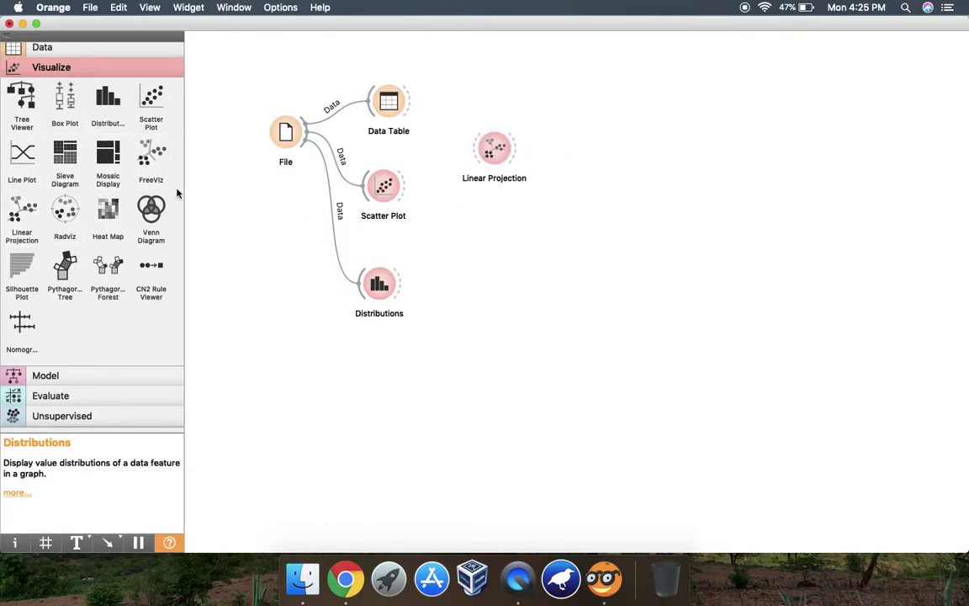
drag(302, 132, 473, 148)
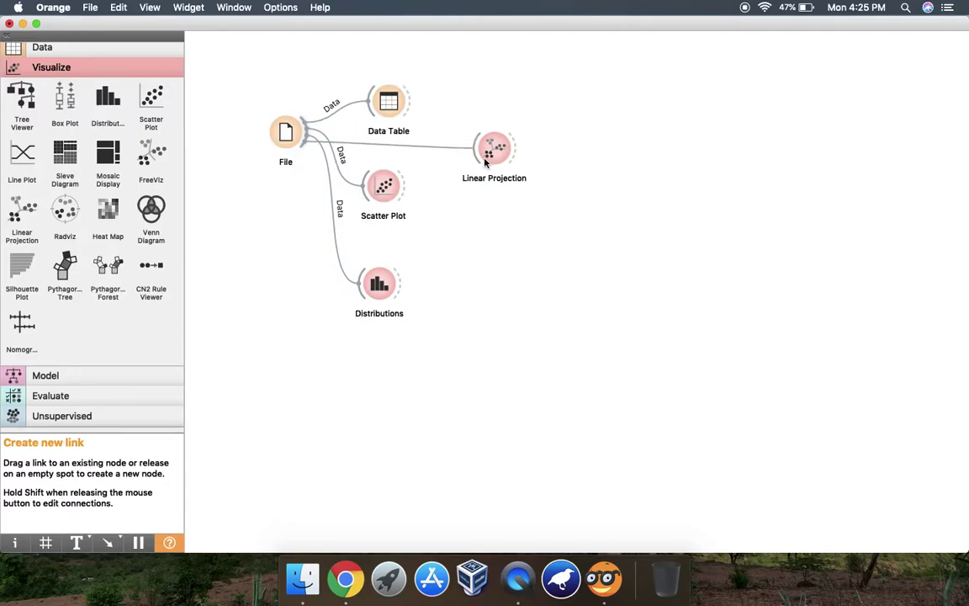
double_click(495, 149)
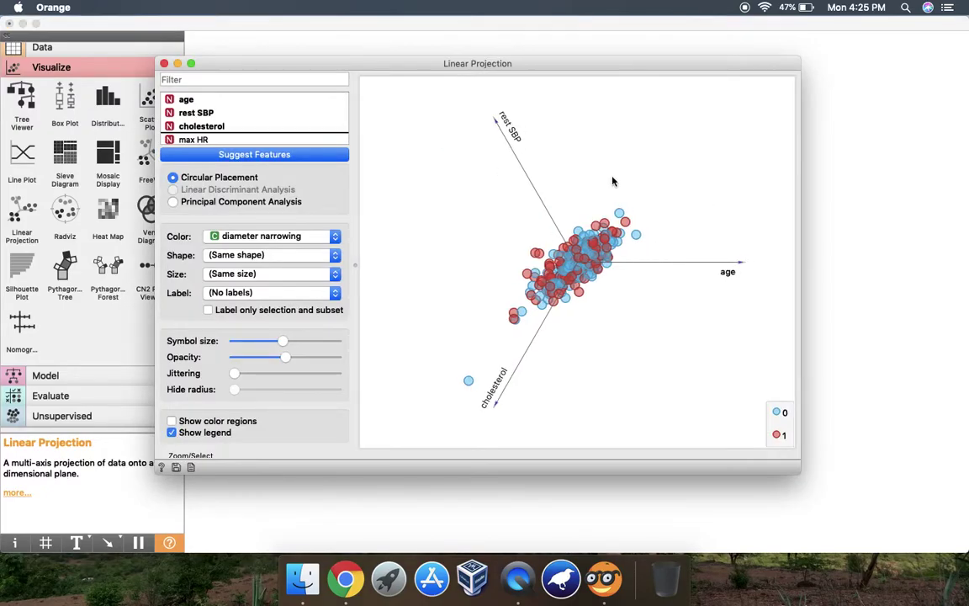
double_click(185, 126)
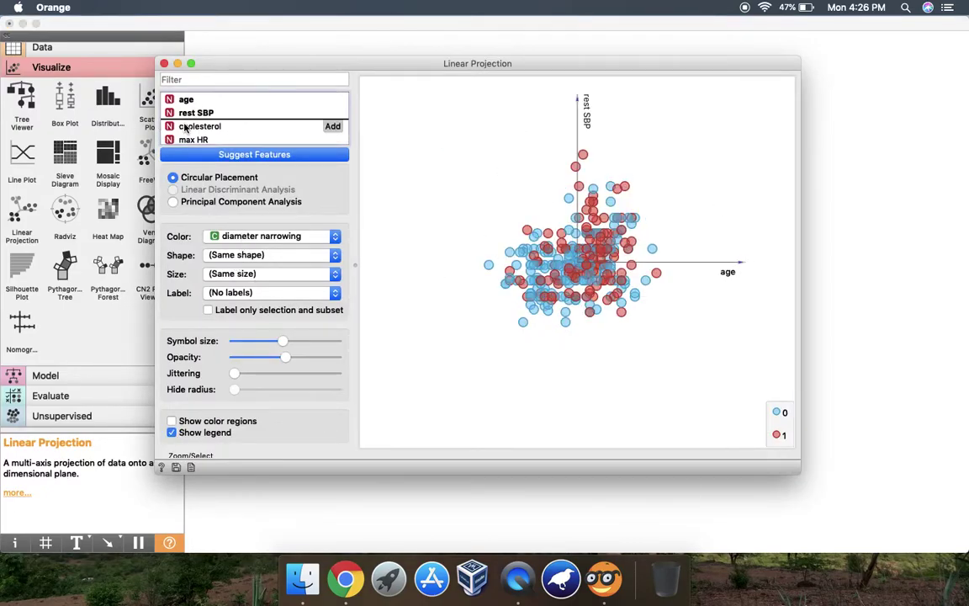
double_click(188, 139)
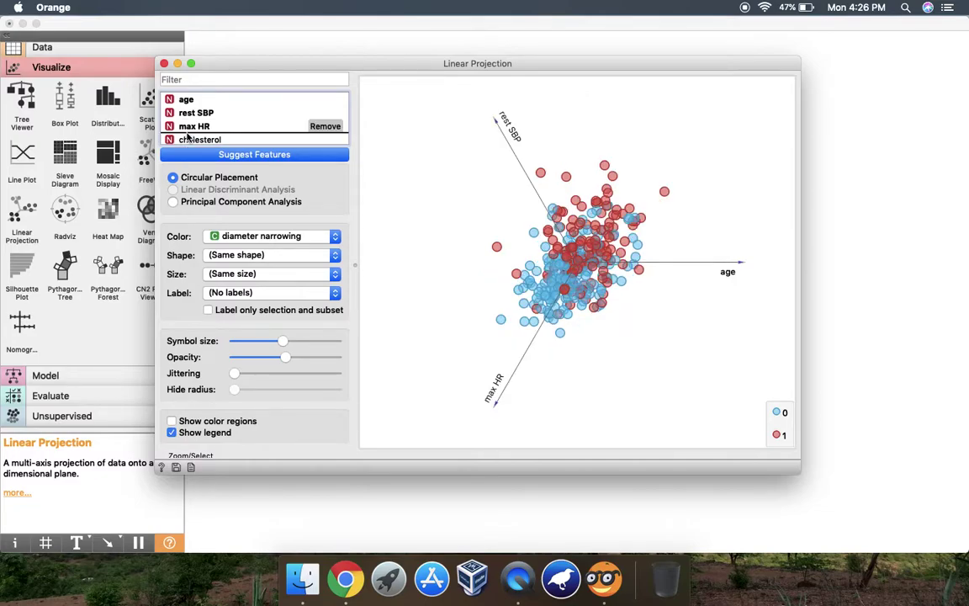
scroll(211, 118, down, 2)
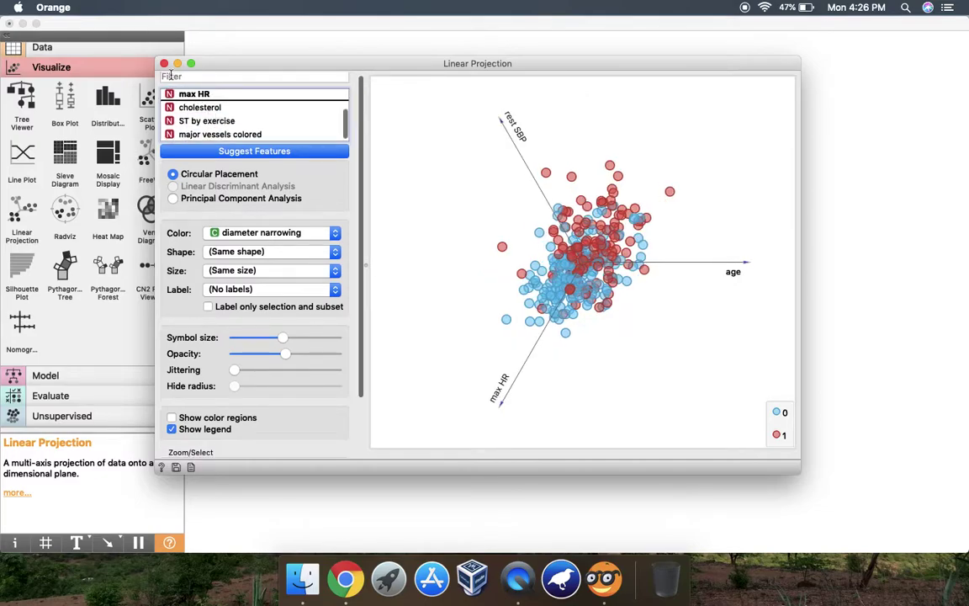
click(164, 63)
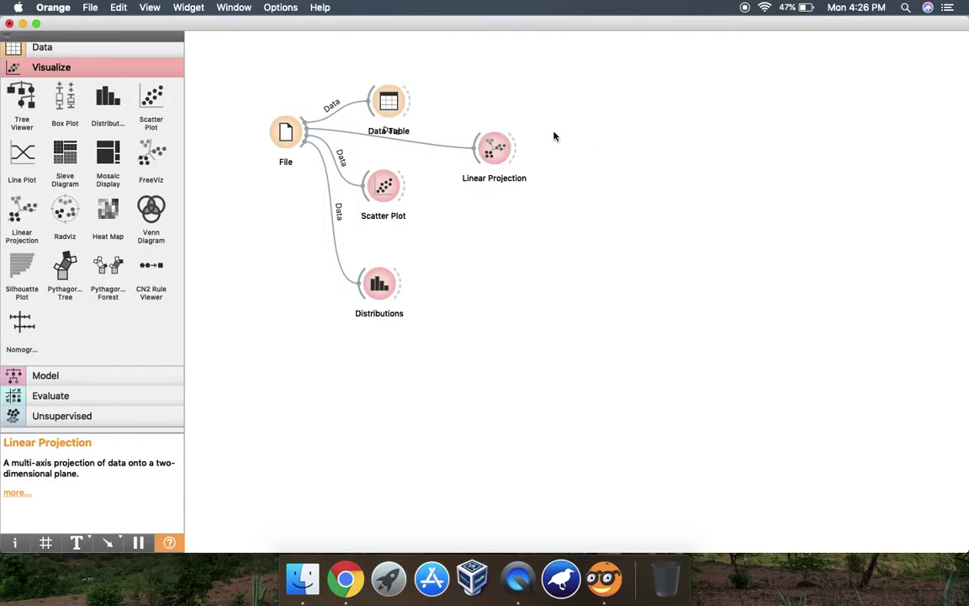
Step: Nudge the Linear Projection node lower and expand the Model and Evaluate toolbox categories
drag(495, 147, 495, 165)
click(626, 254)
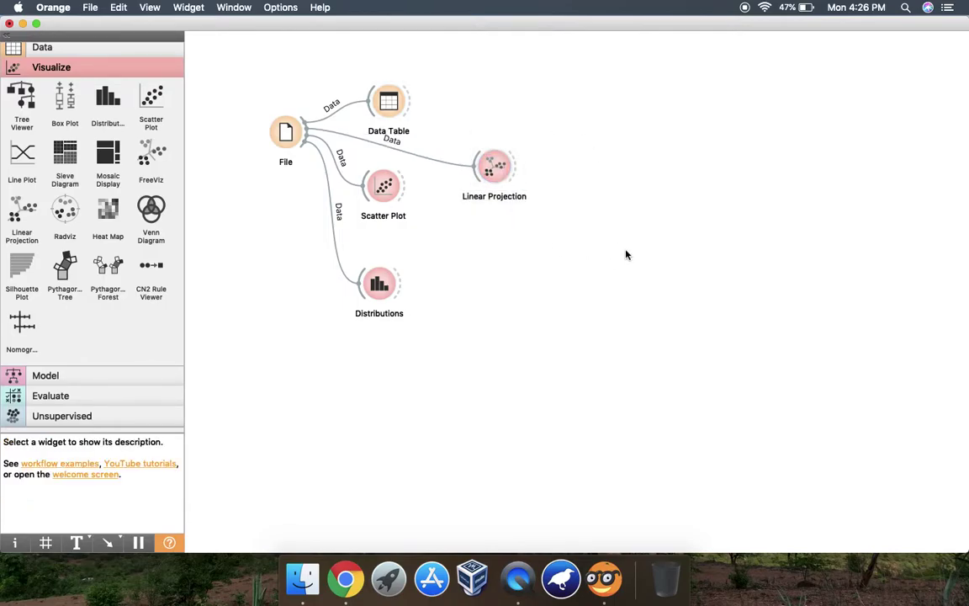
click(130, 376)
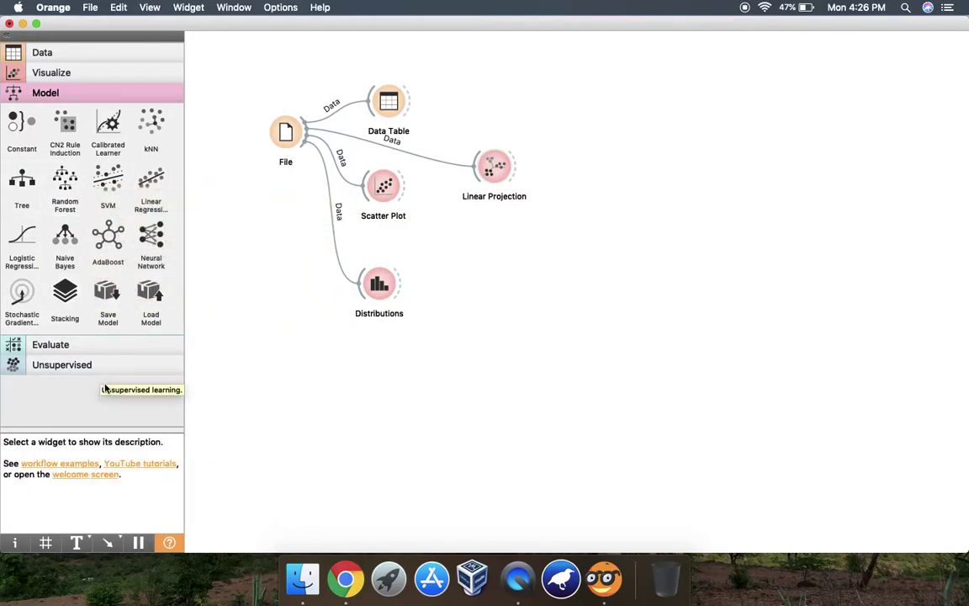
click(120, 345)
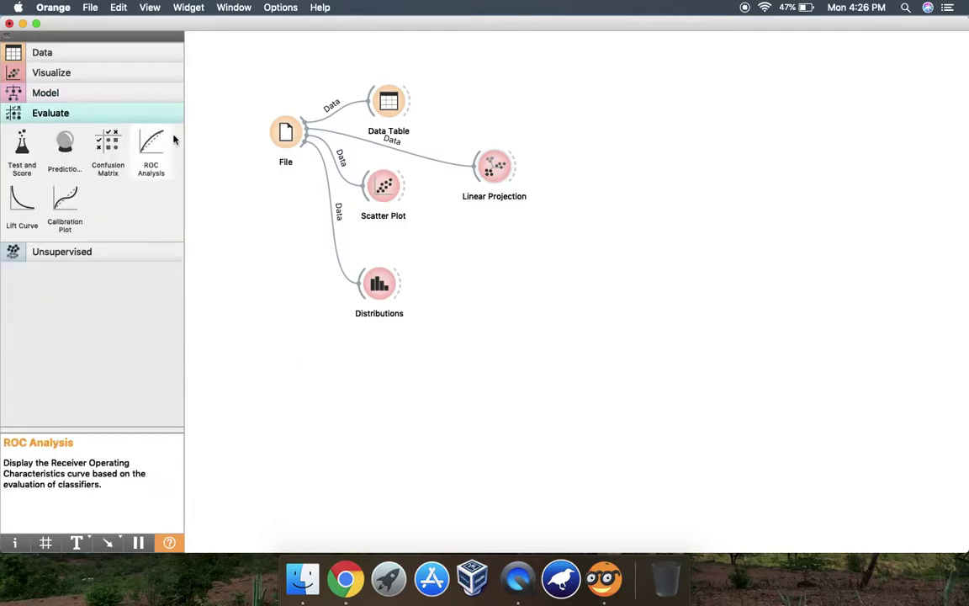